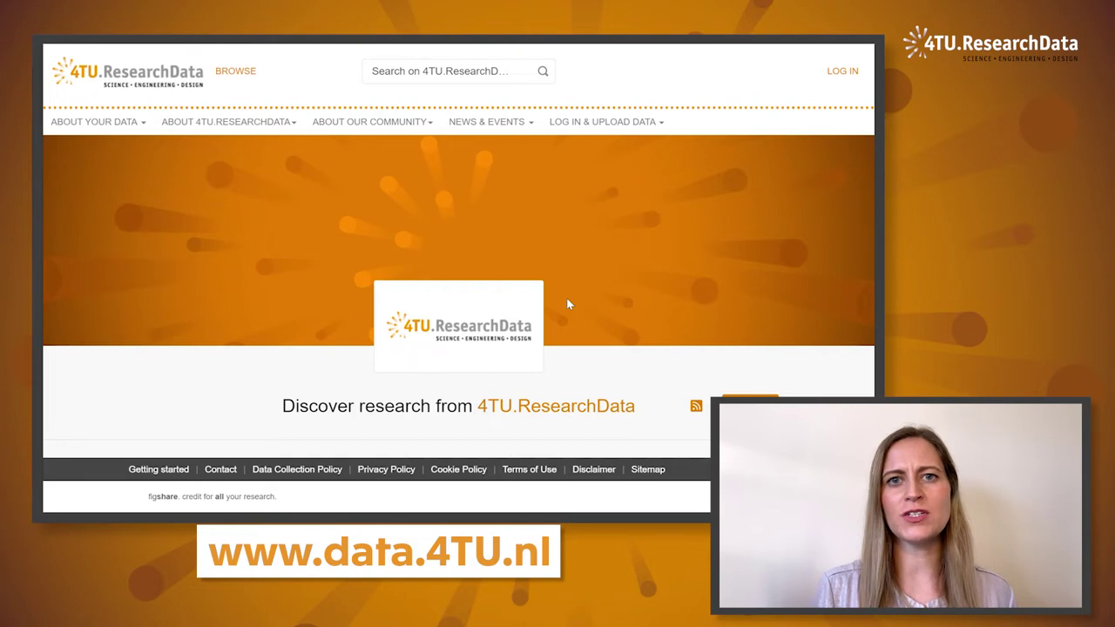
# - Log in to 4TU.ResearchData with the Delft University of Technology institutional account using the prefilled credentials
pyautogui.click(838, 73)
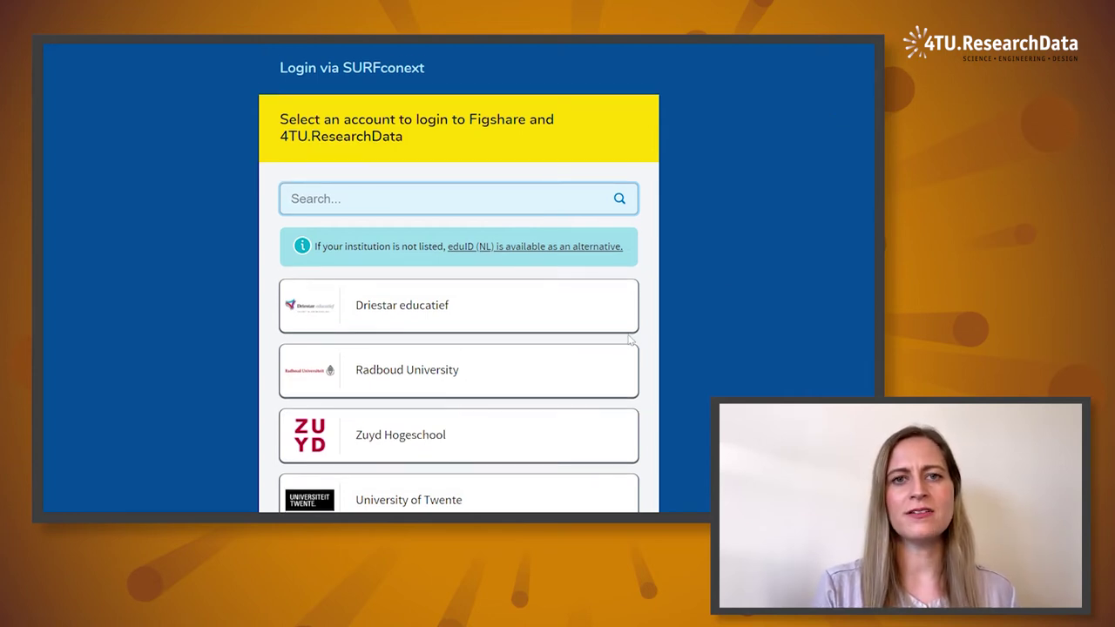
pyautogui.scroll(-3, 630, 340)
pyautogui.scroll(-6, 632, 341)
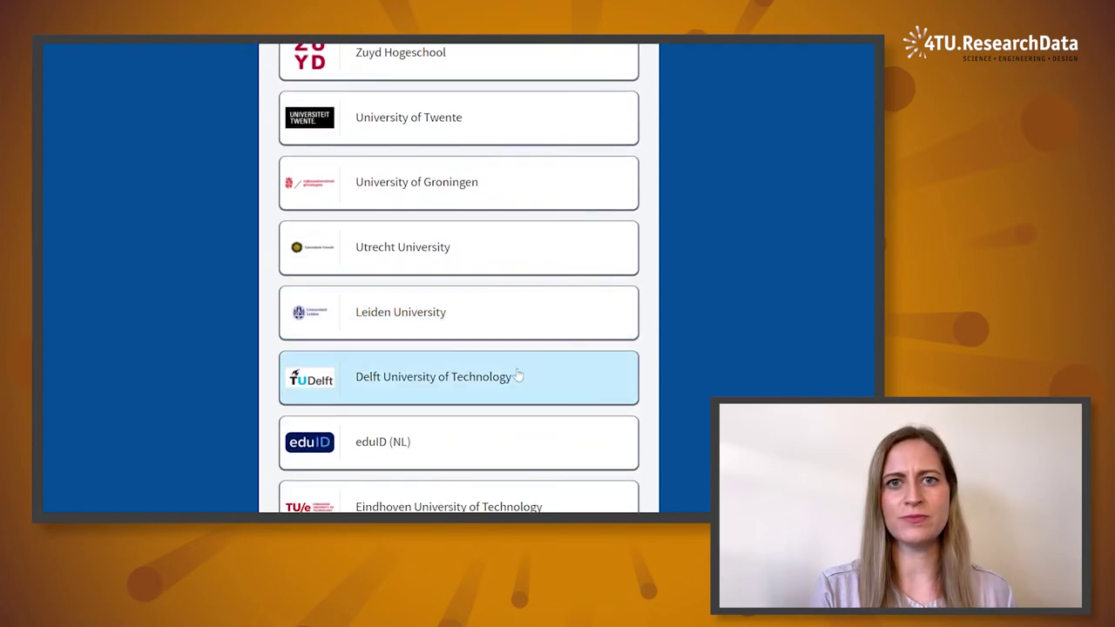
pyautogui.click(521, 372)
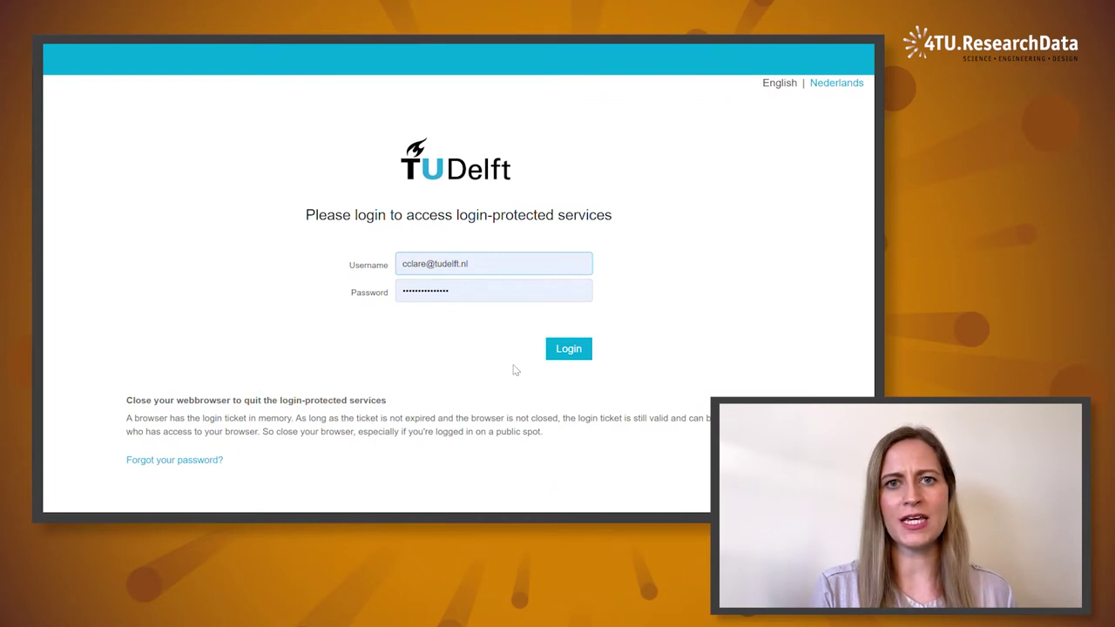
pyautogui.click(585, 357)
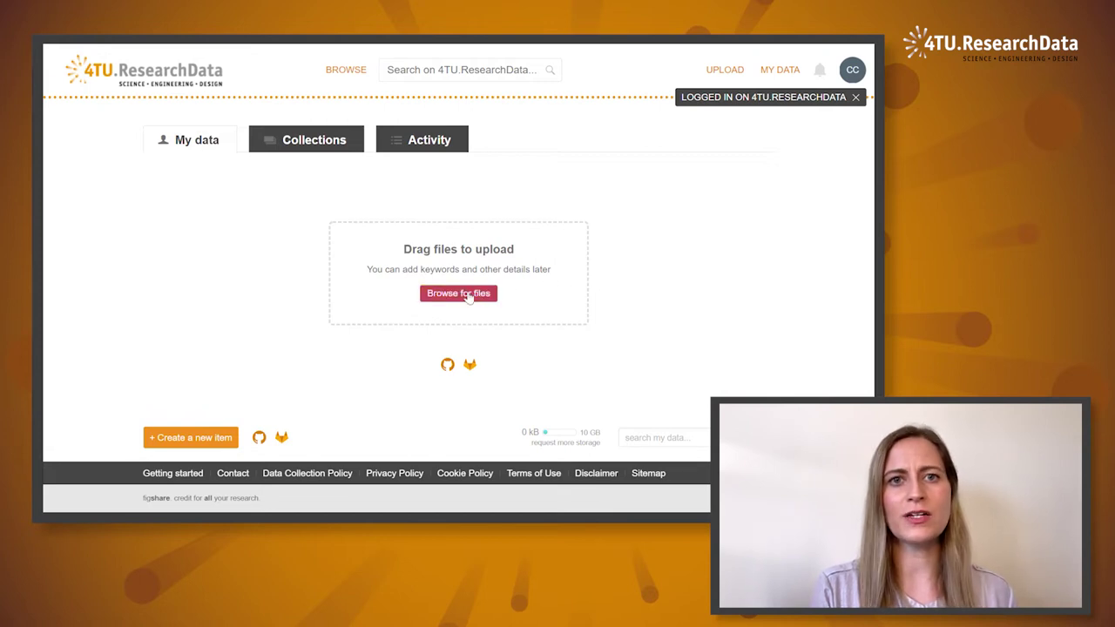
# - Create a new item and set its title to "Descriptive title"
pyautogui.click(227, 440)
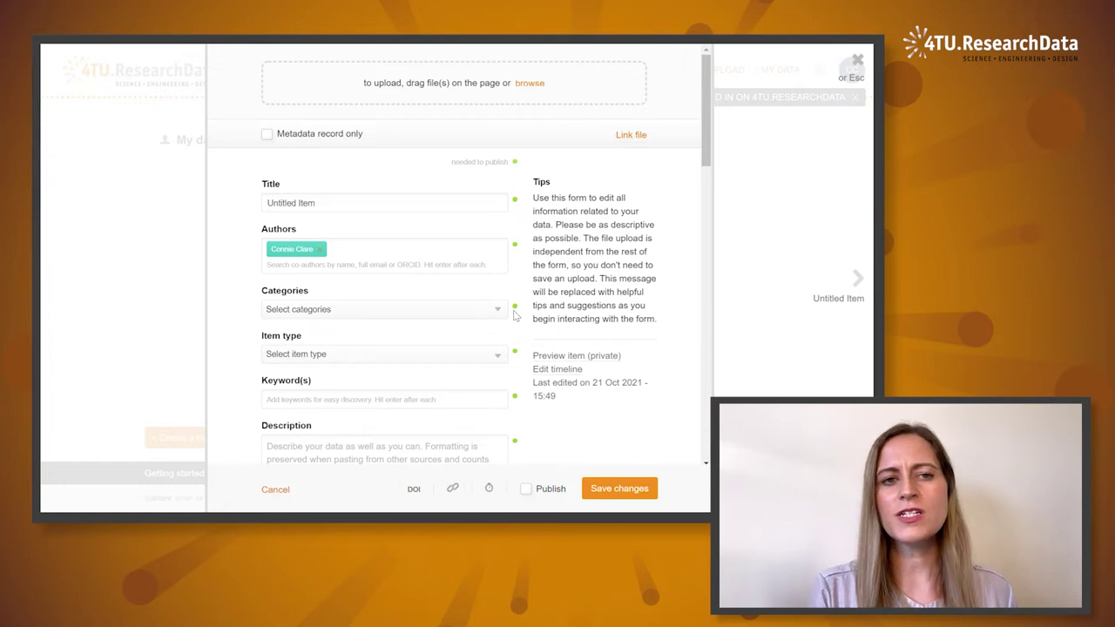
pyautogui.click(379, 209)
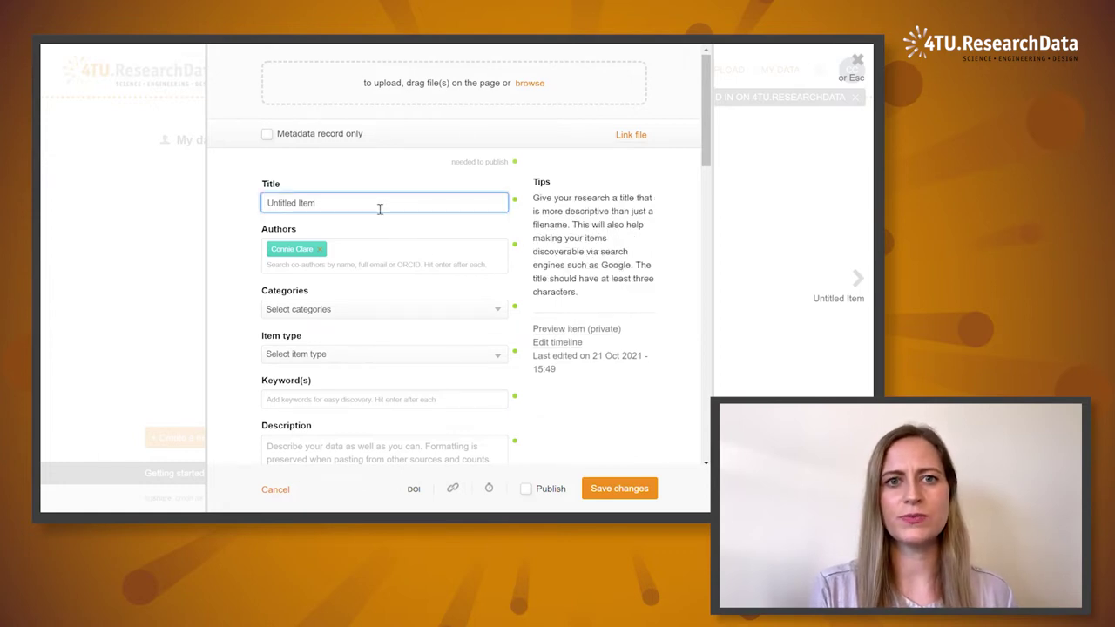
pyautogui.moveTo(379, 209); pyautogui.dragTo(248, 214)
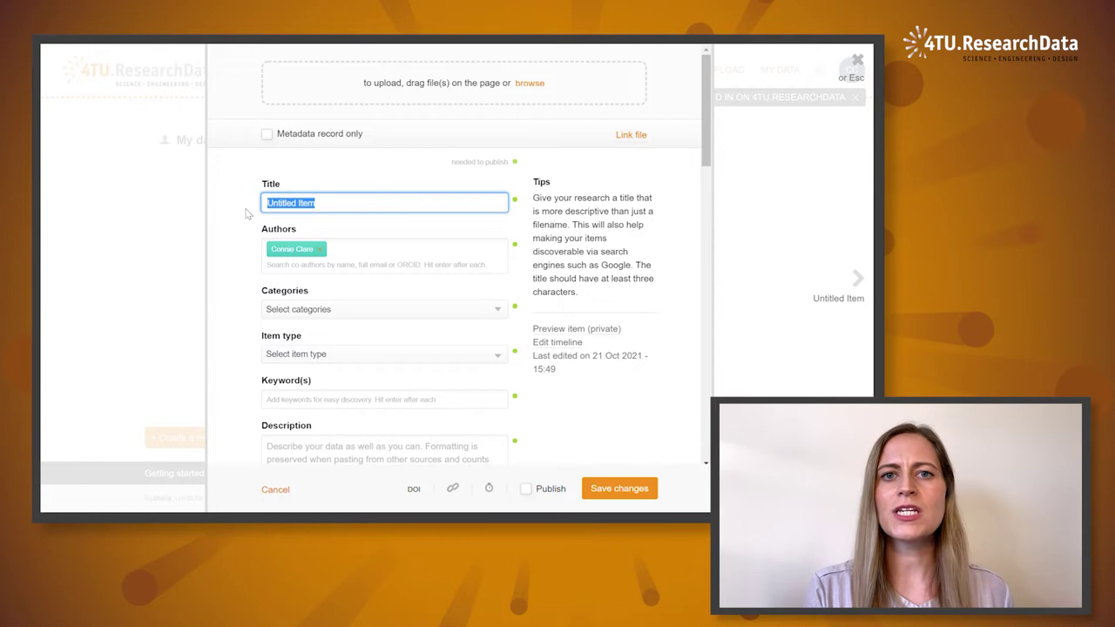
pyautogui.write('Descriptiv')
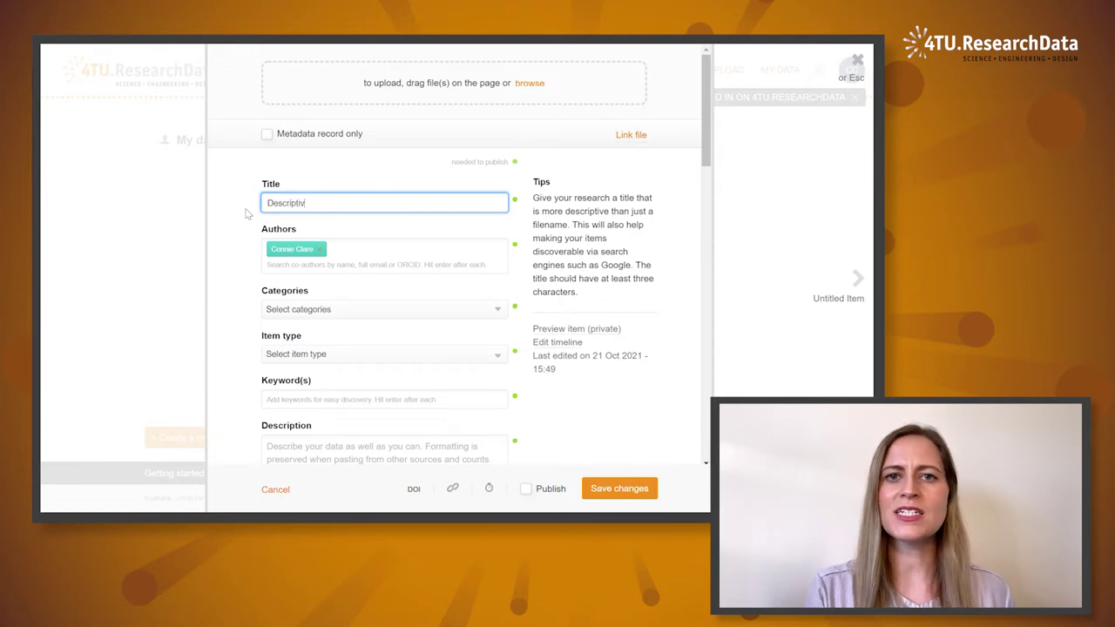
pyautogui.write('e title')
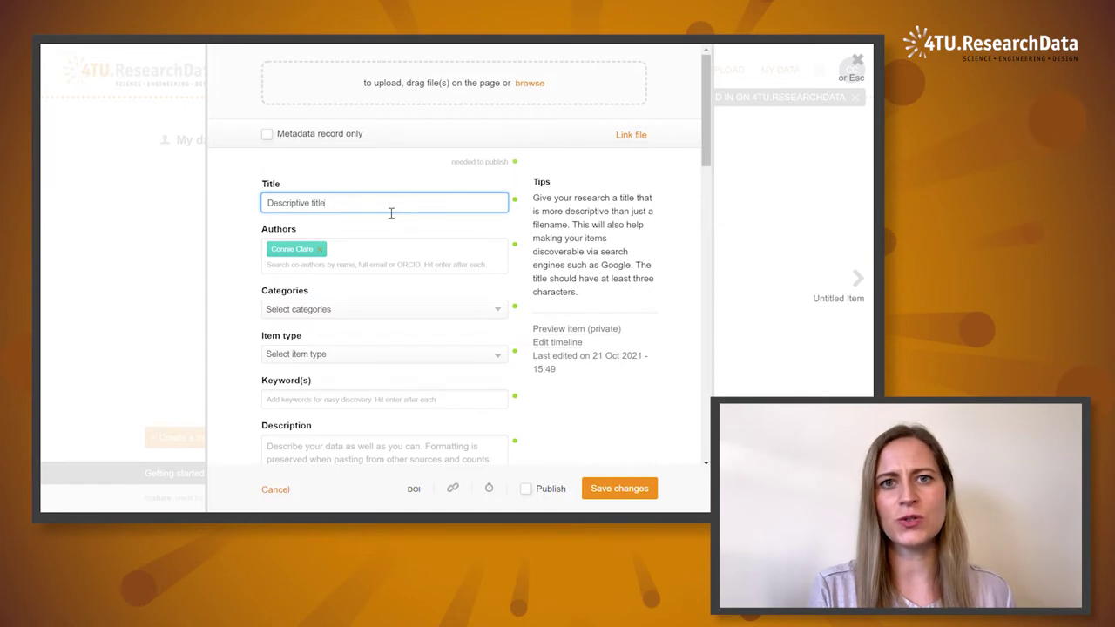
# - Search for a co-author by first name and add the first matching 4TU.ResearchData profile to the authors
pyautogui.click(364, 254)
pyautogui.write('madeleine')
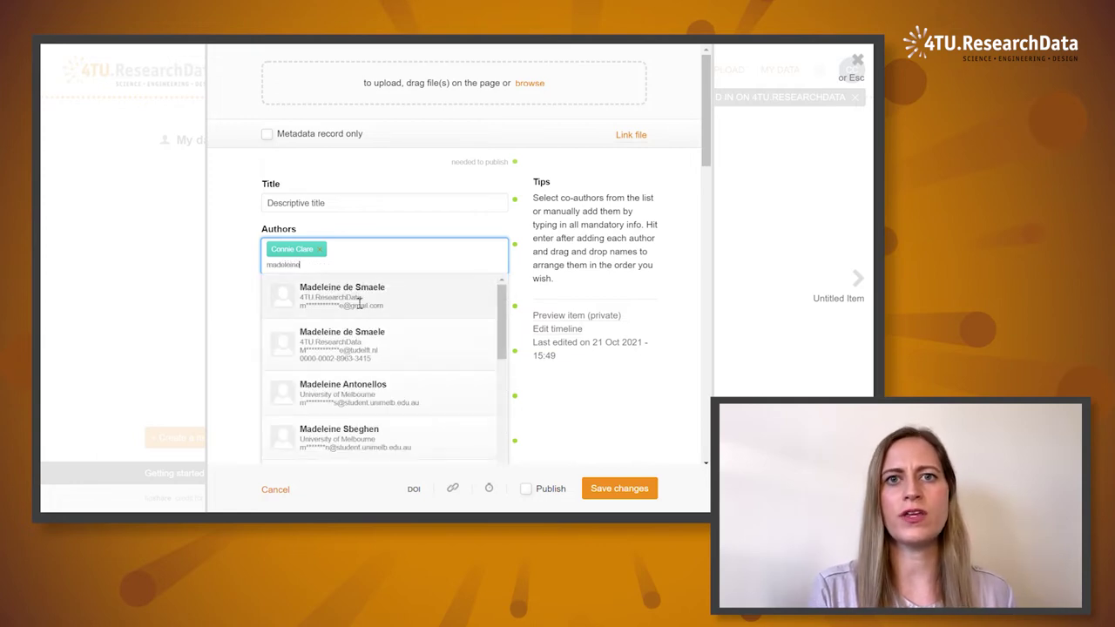
pyautogui.click(357, 300)
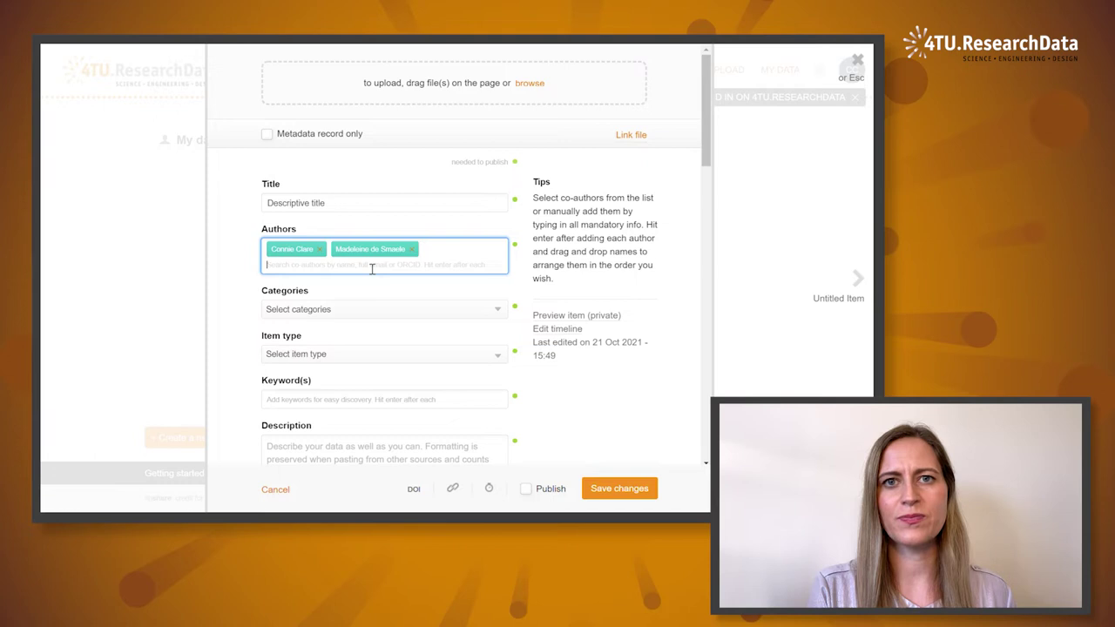
# - Add "Manual account" as a manually entered author without e-mail or ORCID, and move the first-listed author to the end
pyautogui.write('Manu')
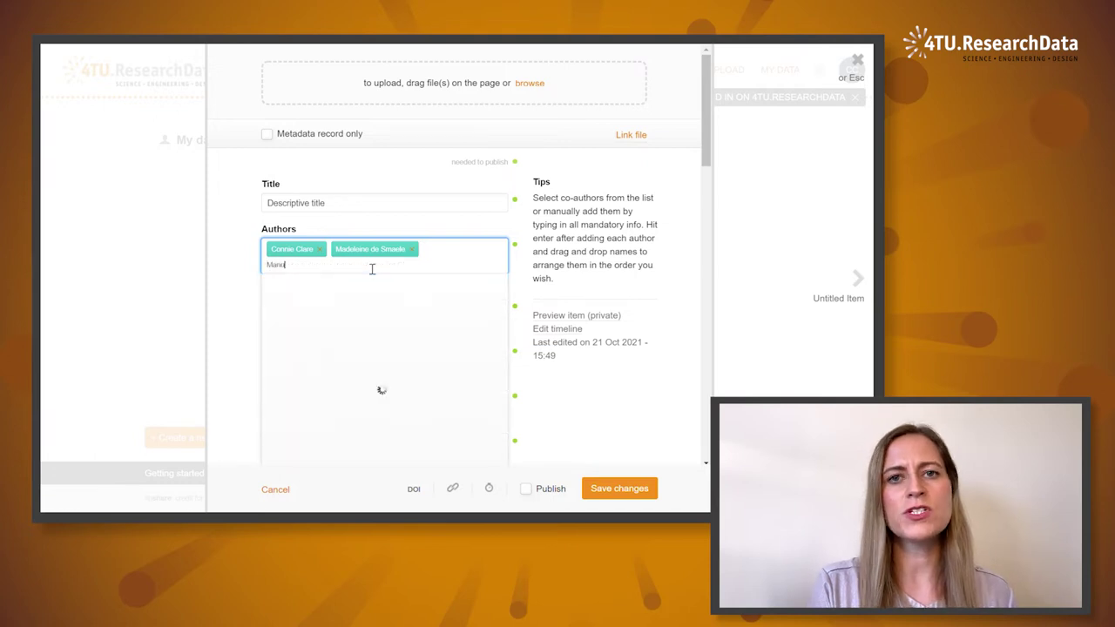
pyautogui.write('al account')
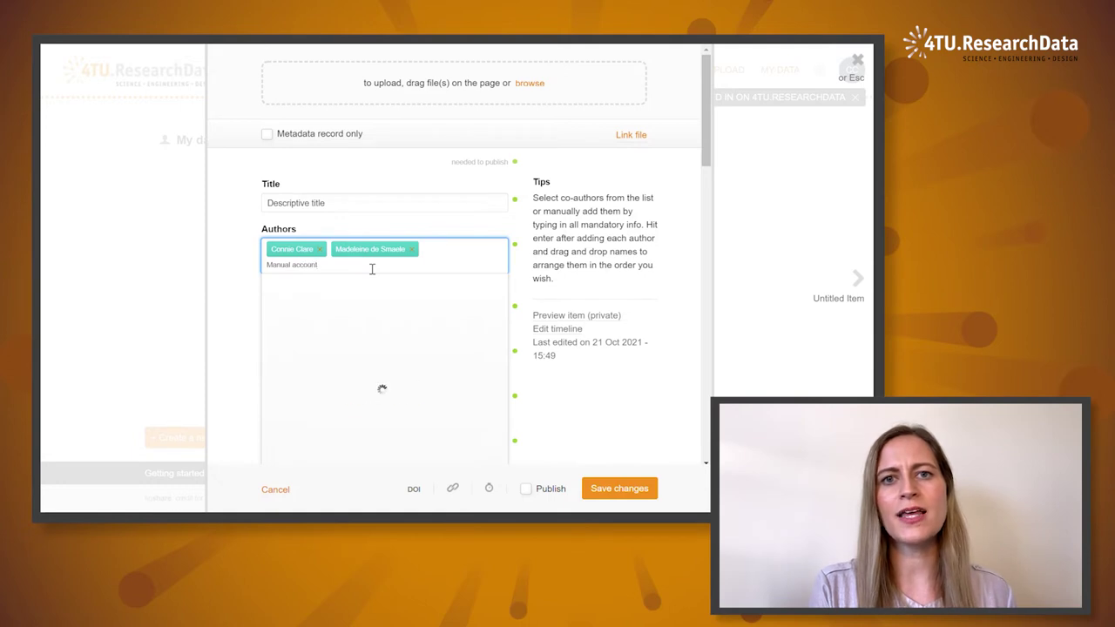
pyautogui.click(370, 408)
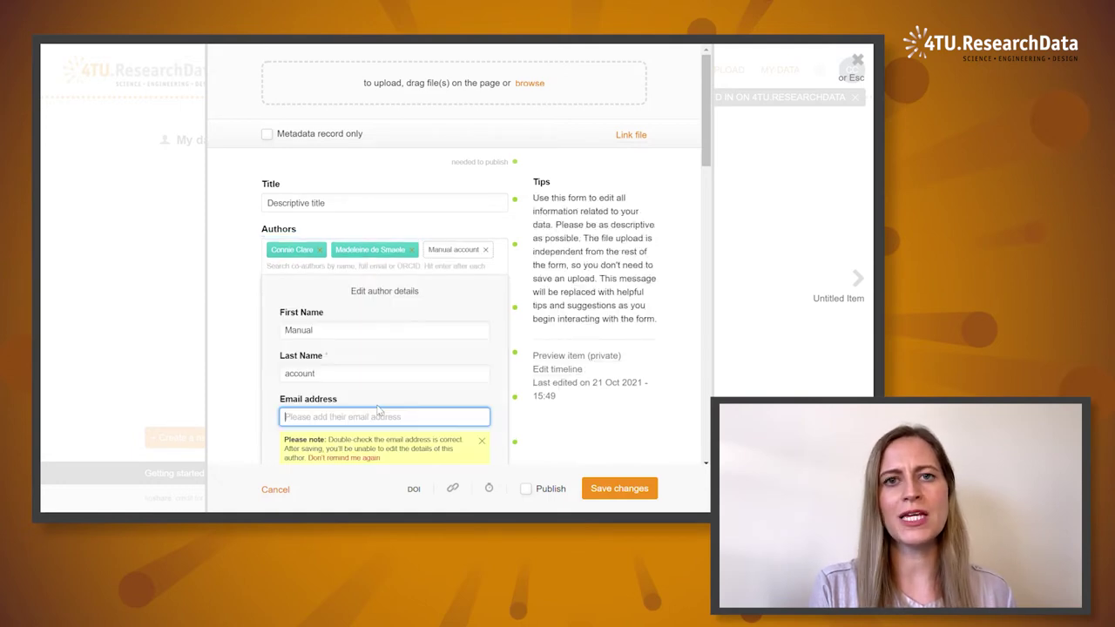
pyautogui.scroll(-1, 355, 367)
pyautogui.scroll(-1, 355, 368)
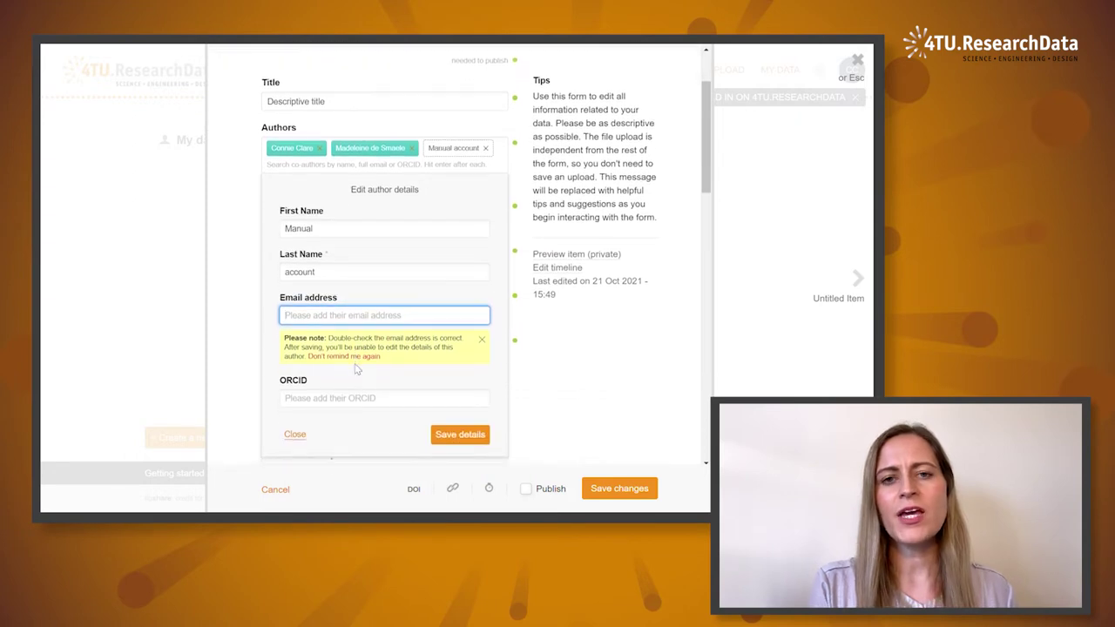
pyautogui.click(447, 440)
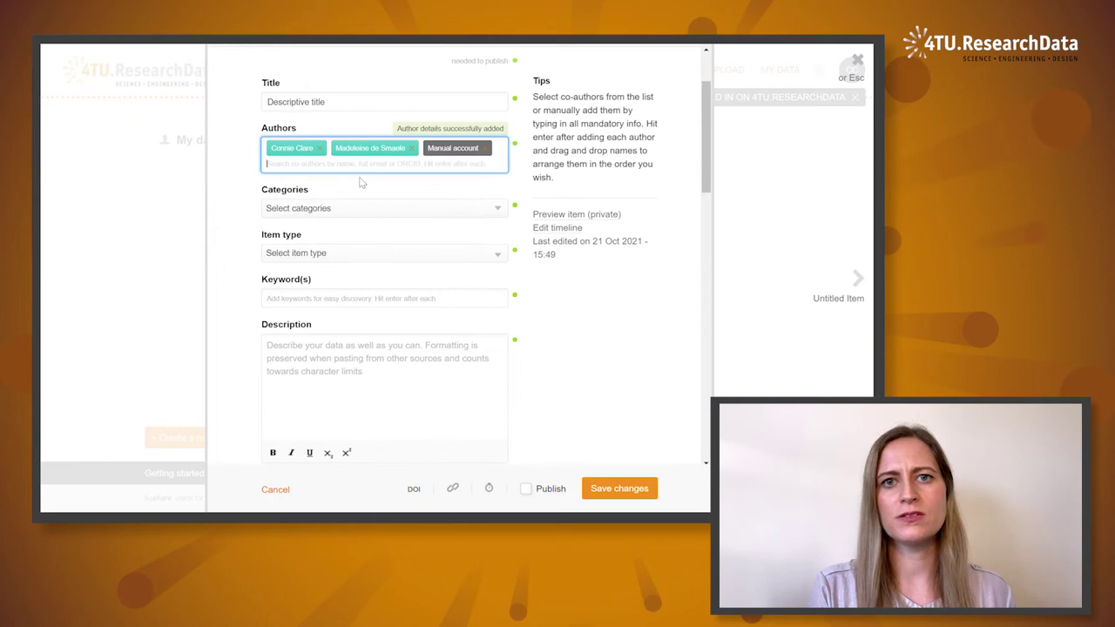
pyautogui.moveTo(308, 153); pyautogui.dragTo(468, 155)
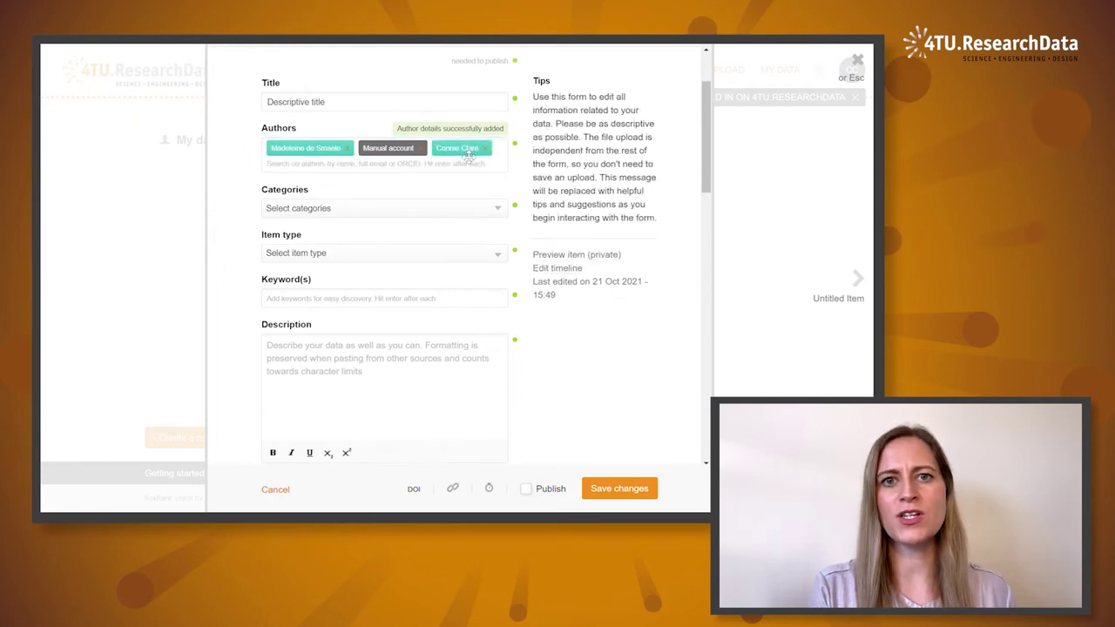
# - Assign the categories Animal Production, Crop and Pasture Production, and Forestry Sciences to the item
pyautogui.click(403, 212)
pyautogui.click(392, 267)
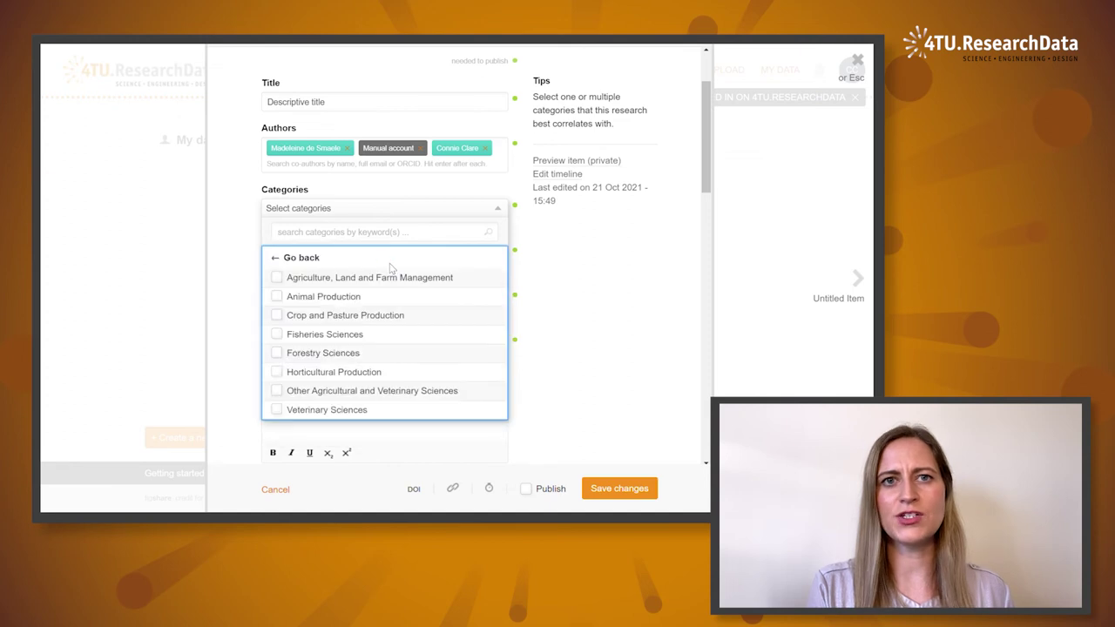
pyautogui.click(354, 297)
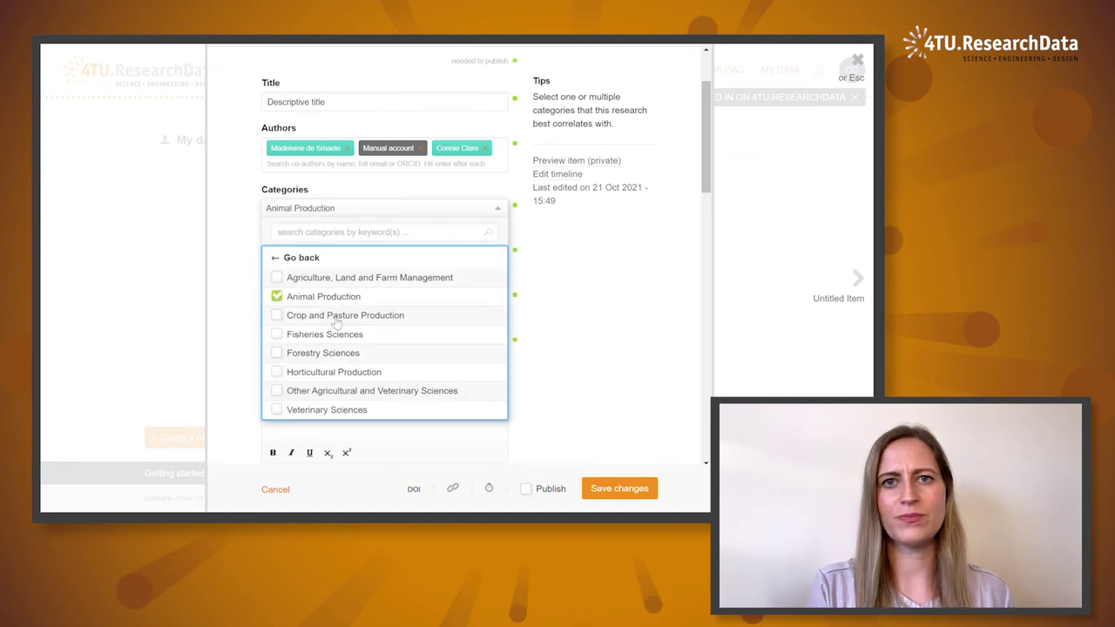
pyautogui.click(335, 319)
pyautogui.click(327, 357)
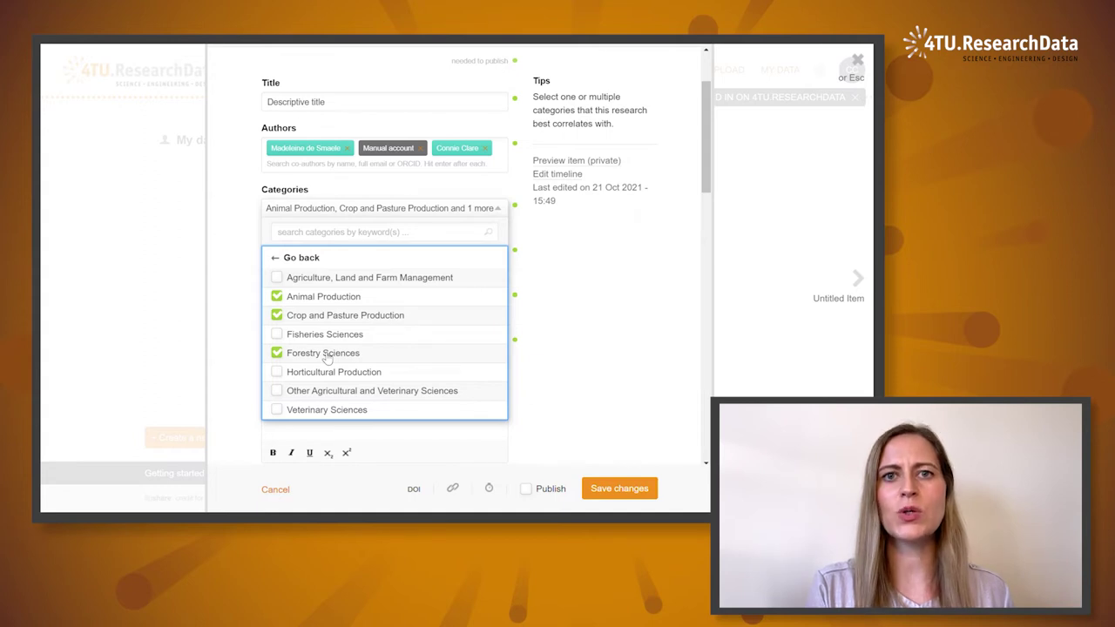
pyautogui.scroll(-1, 373, 235)
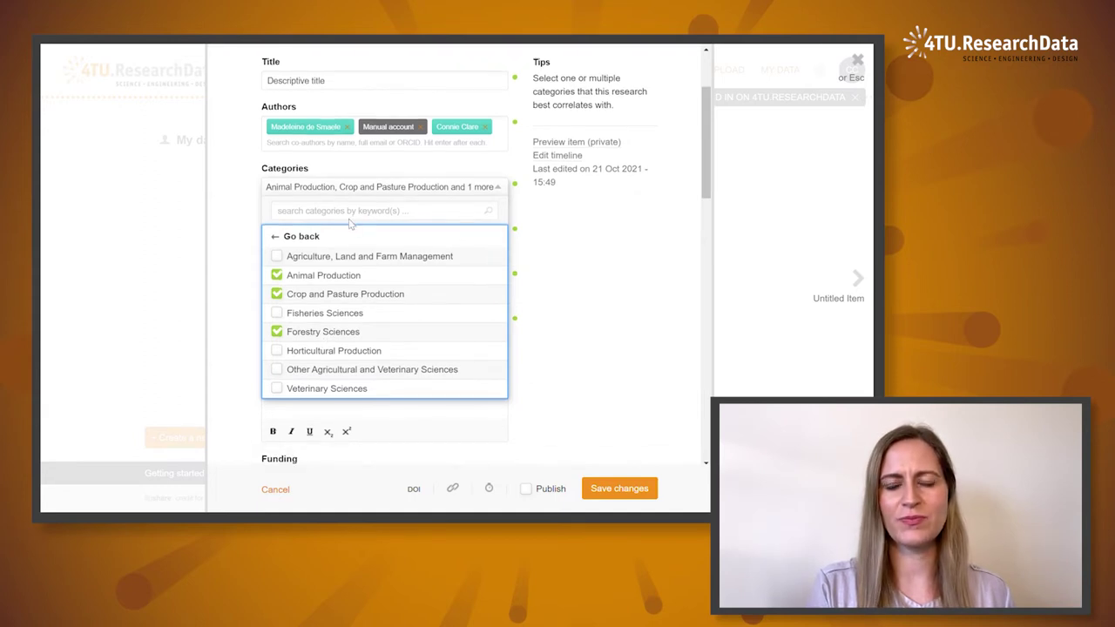
pyautogui.click(353, 214)
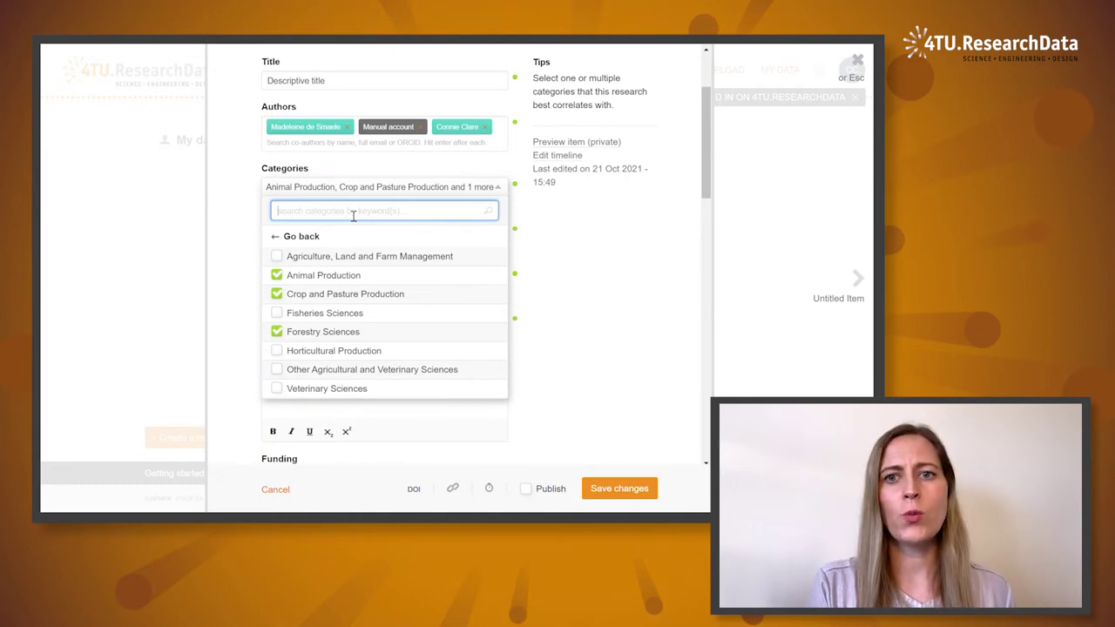
pyautogui.click(301, 236)
pyautogui.click(558, 237)
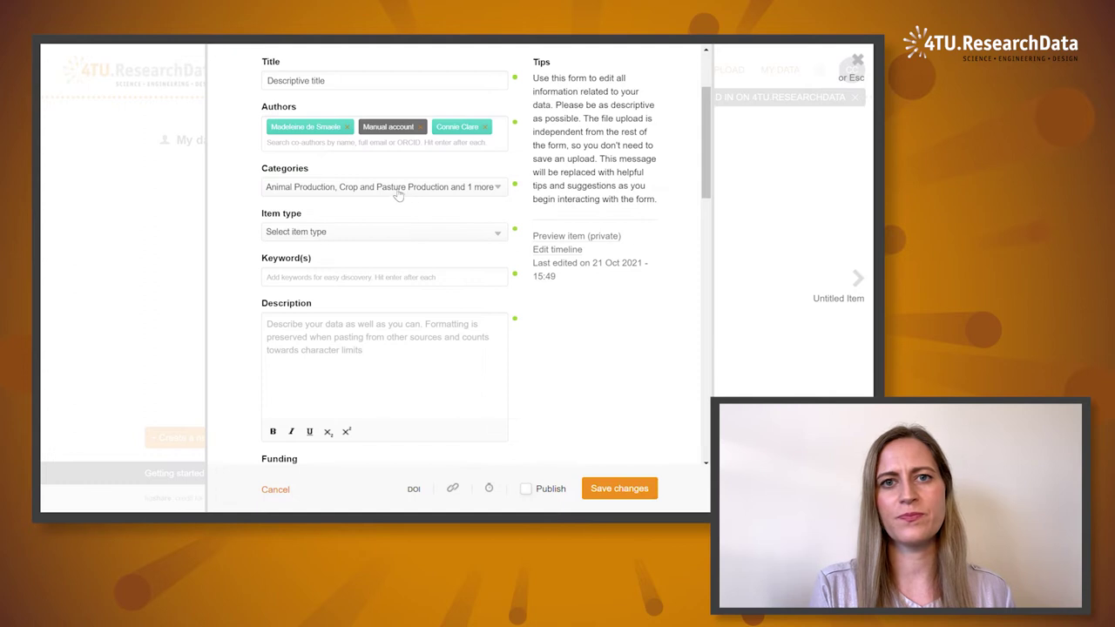
# - Set the item type to Dataset
pyautogui.click(351, 235)
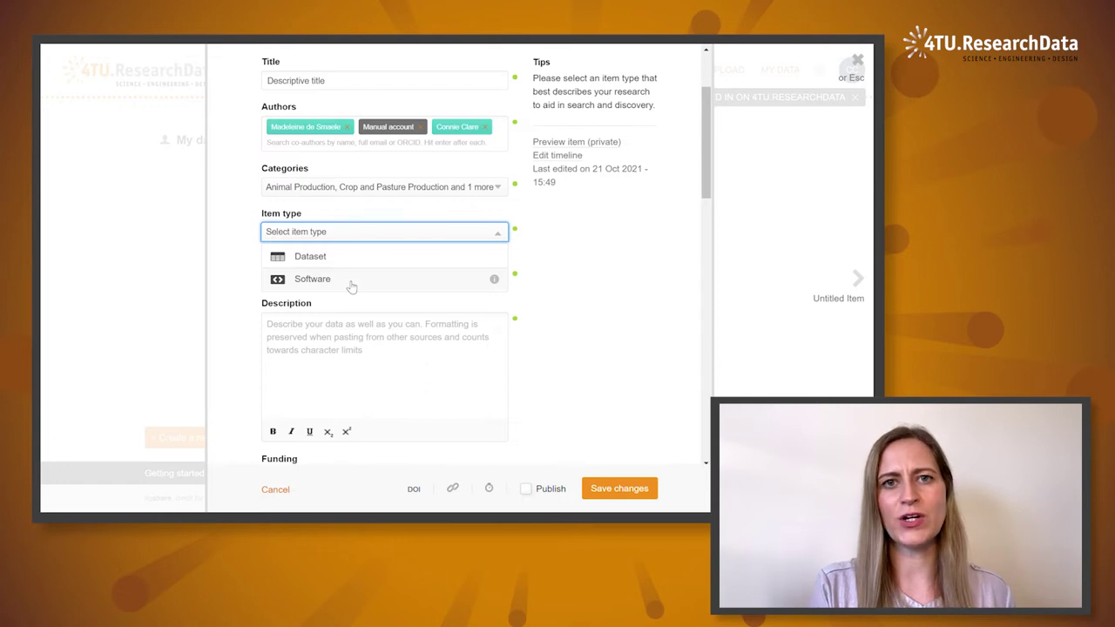
pyautogui.click(541, 308)
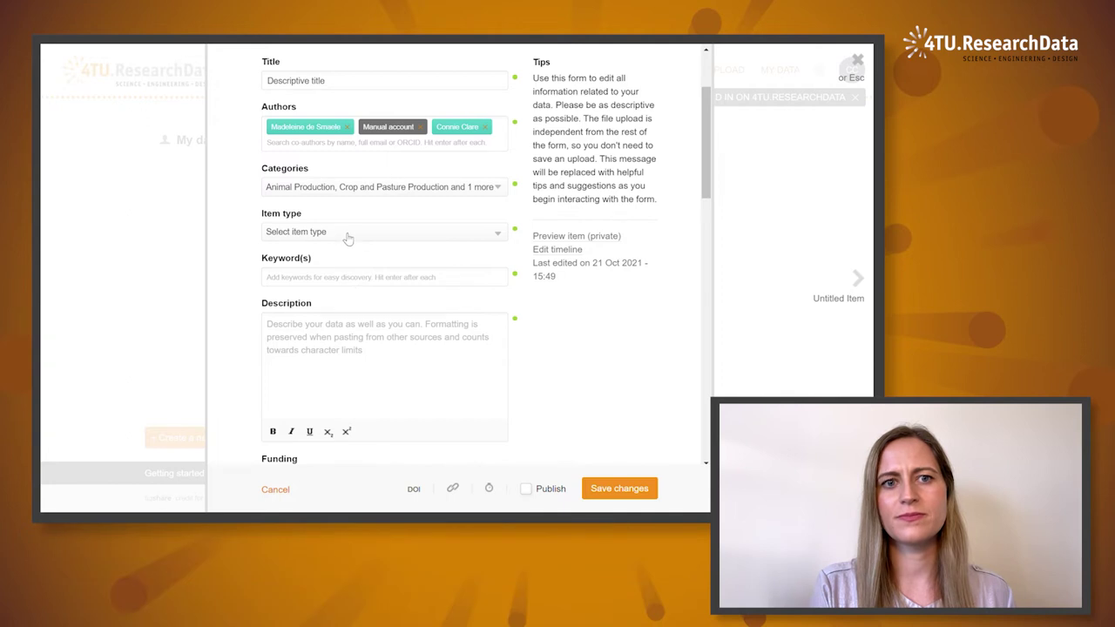
pyautogui.click(348, 235)
pyautogui.click(329, 257)
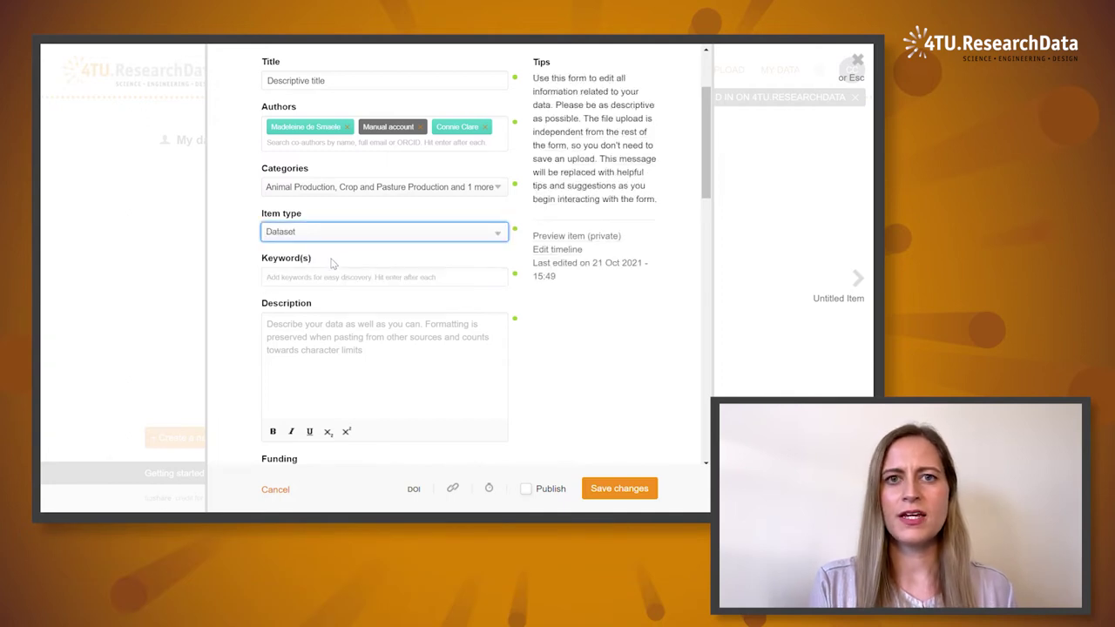
# - Add the suggested keywords "microbiology of the built environment" and "engineering approach" to the item
pyautogui.click(337, 282)
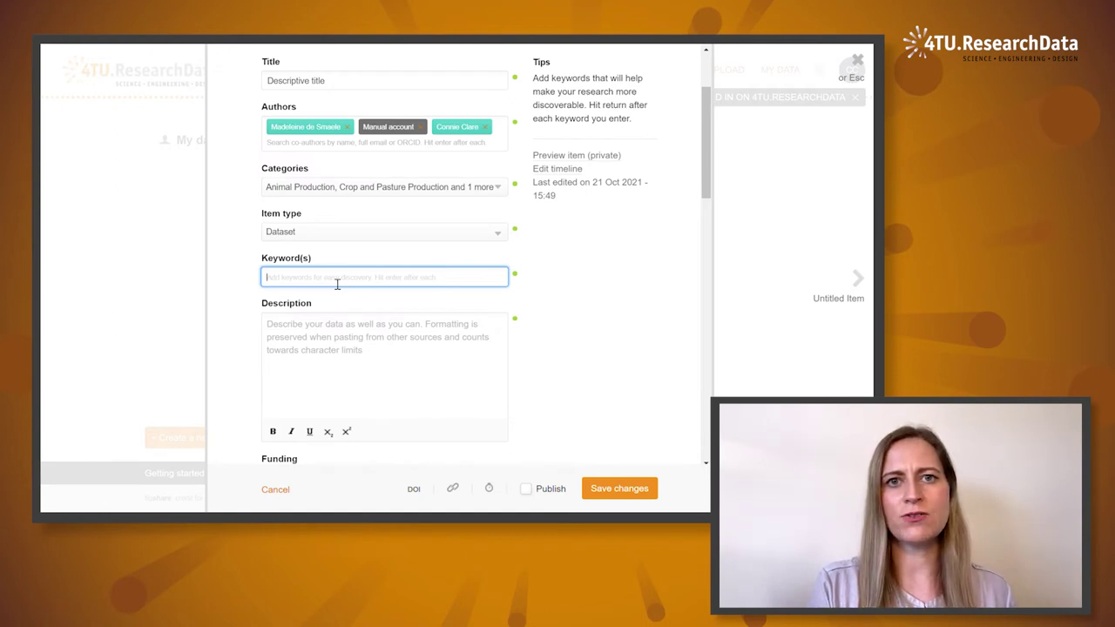
pyautogui.write('micro')
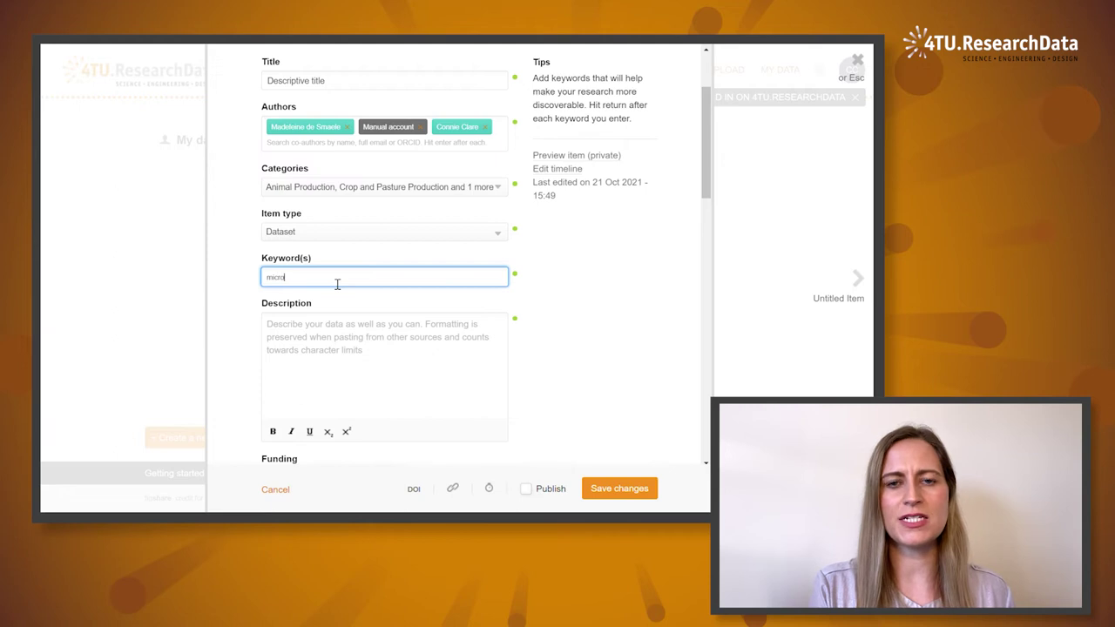
pyautogui.write('biology of the built environment')
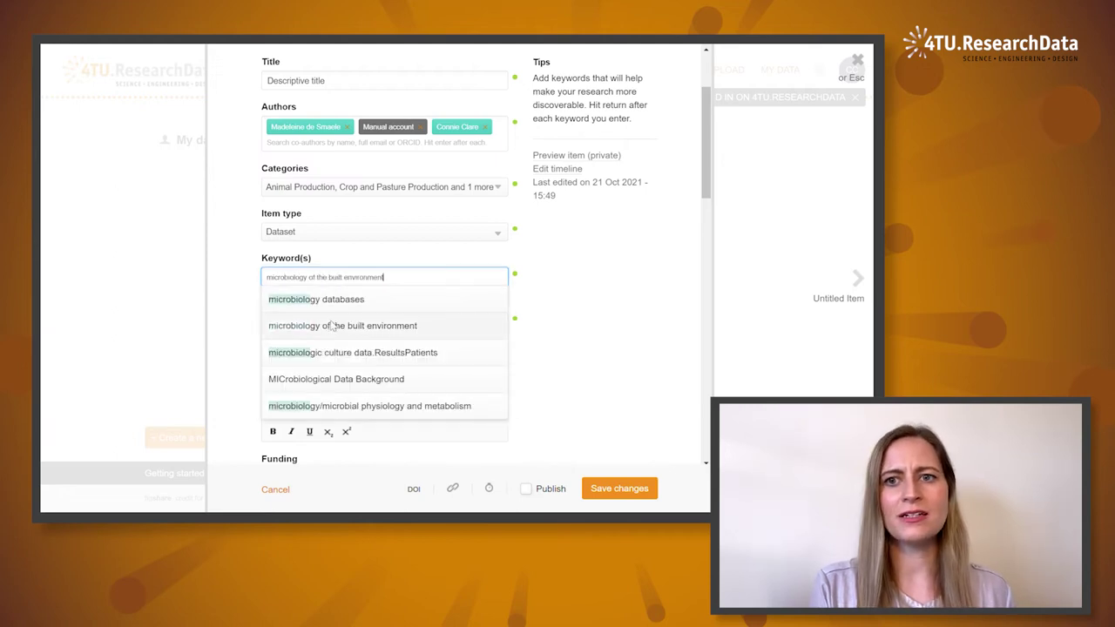
pyautogui.click(335, 327)
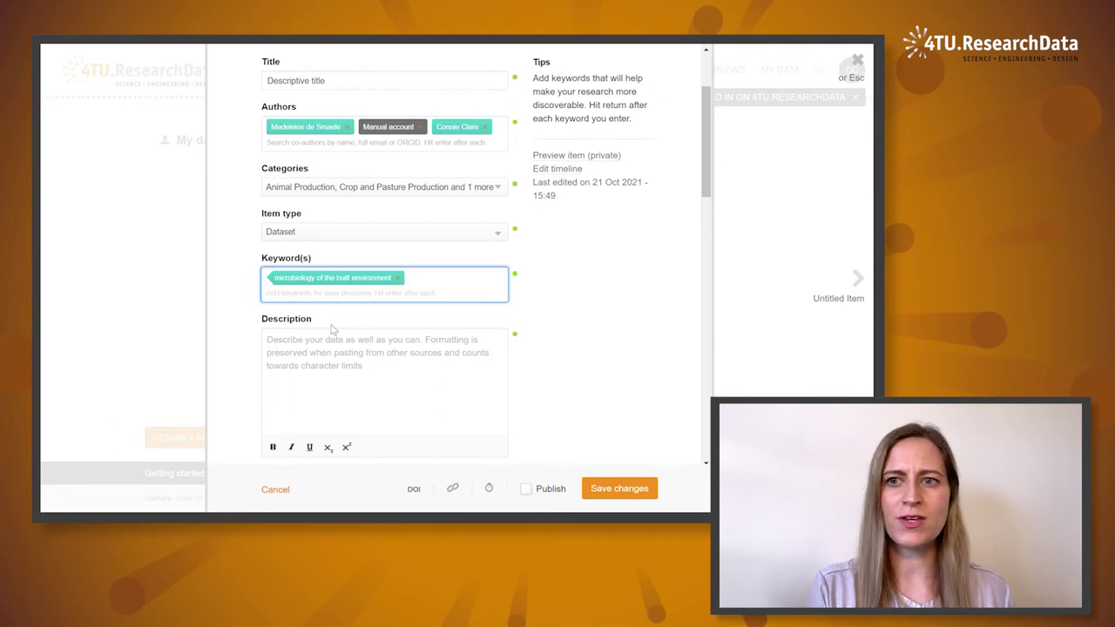
pyautogui.write('engi')
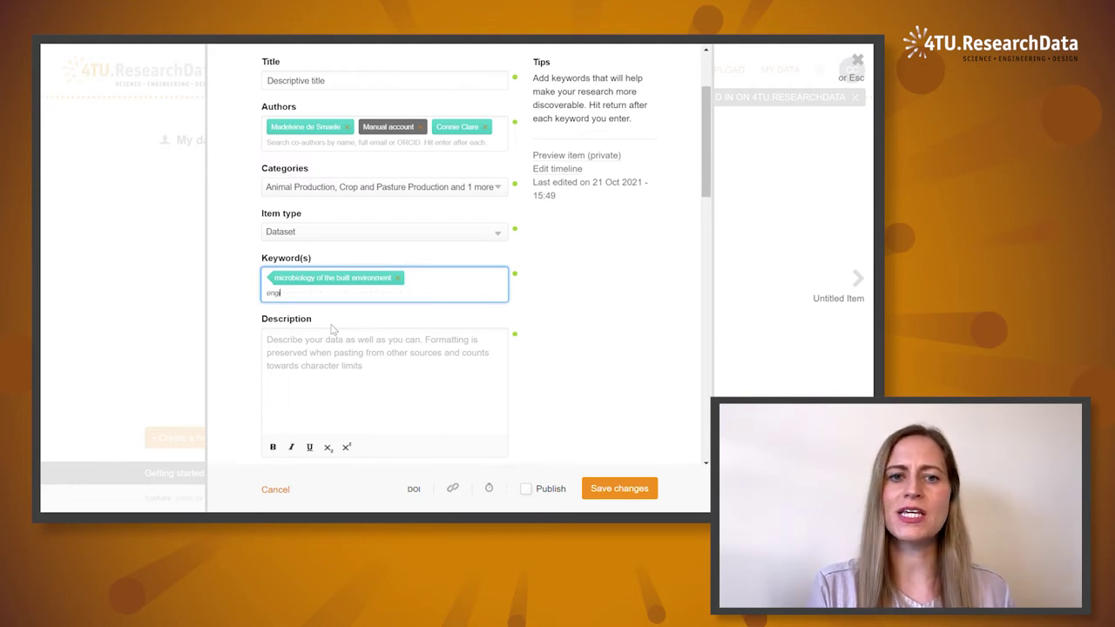
pyautogui.write('neering genes')
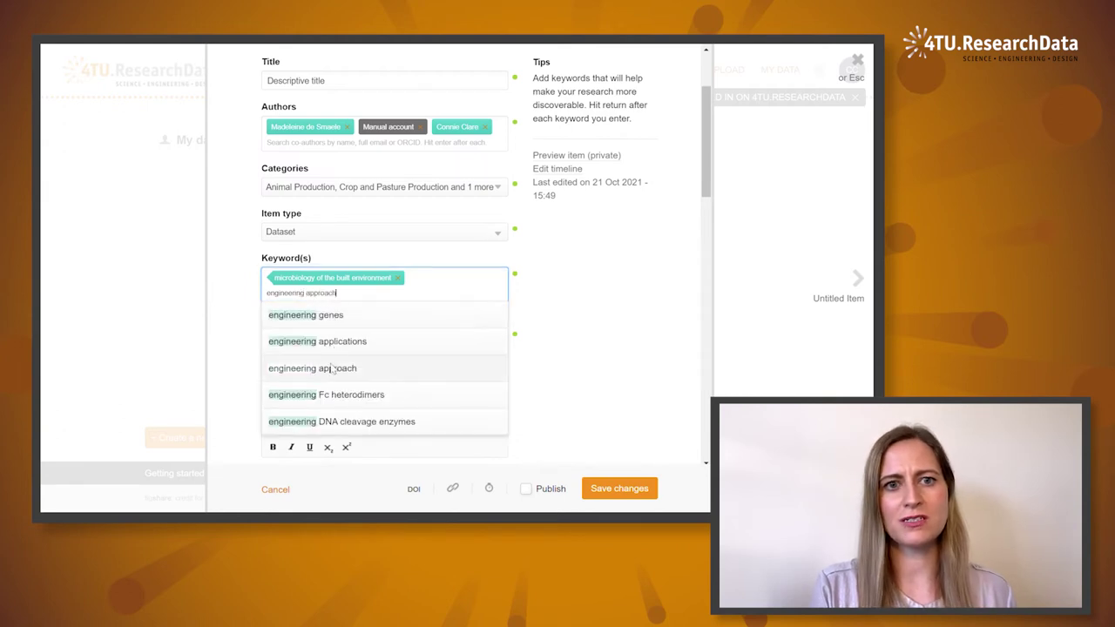
pyautogui.click(337, 368)
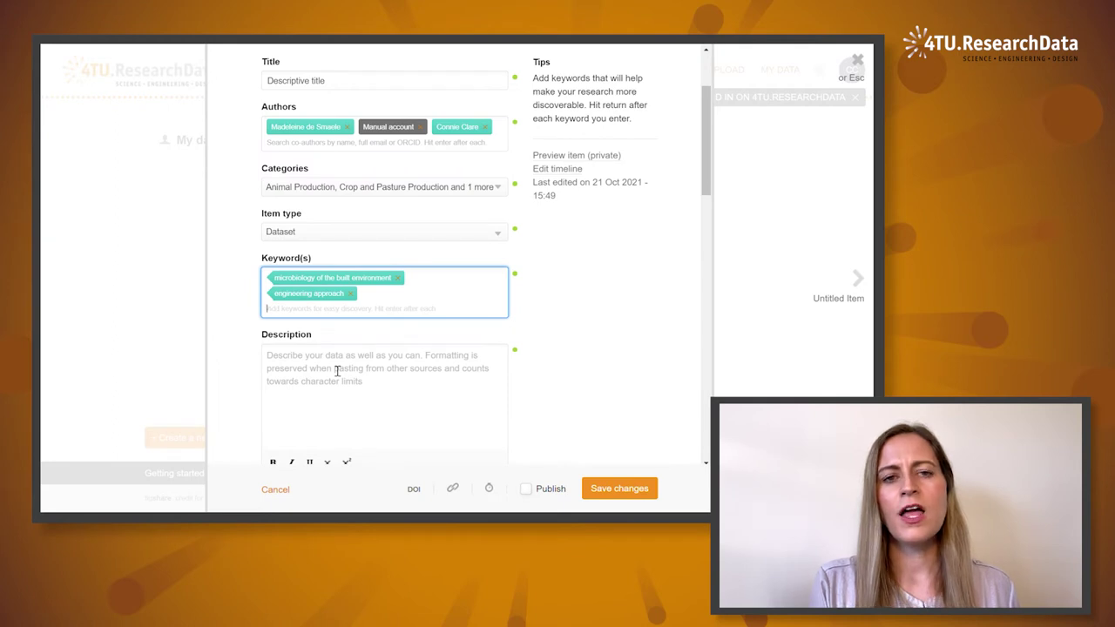
# - Enter a description with the lines "Methodology", "Techniques", "Approval" and "html"
pyautogui.scroll(-2, 337, 368)
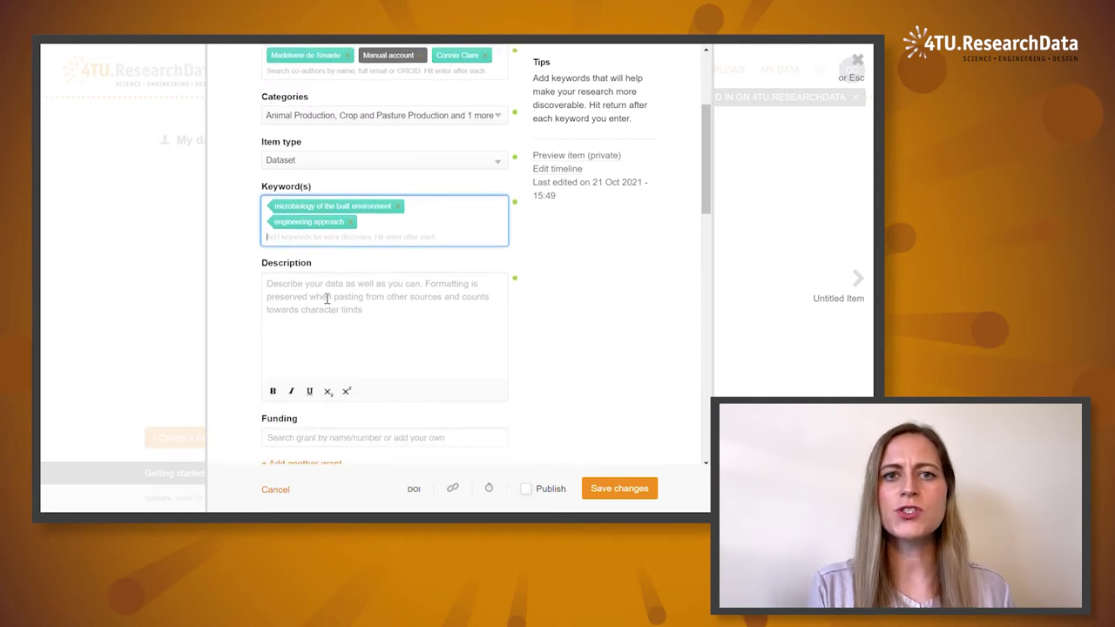
pyautogui.click(327, 300)
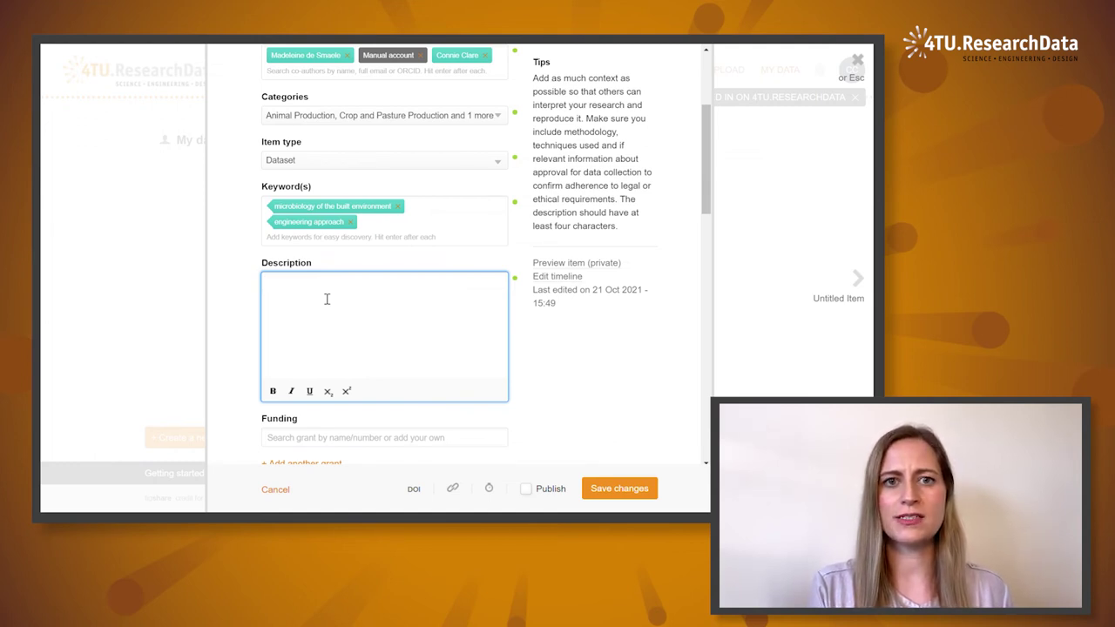
pyautogui.write('Methodol')
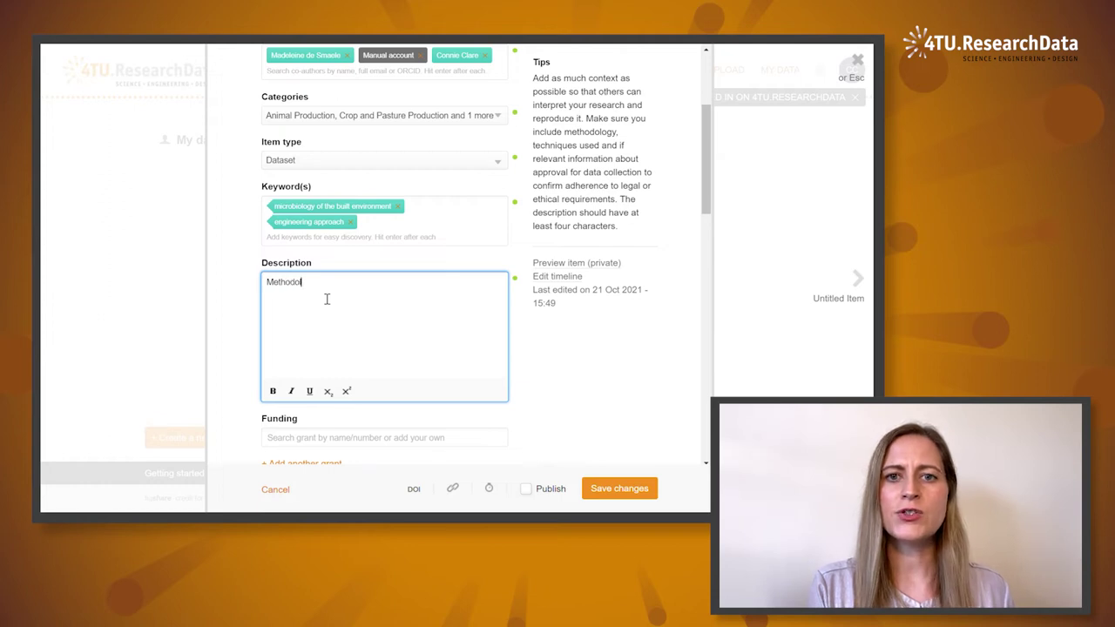
pyautogui.write('ogy')
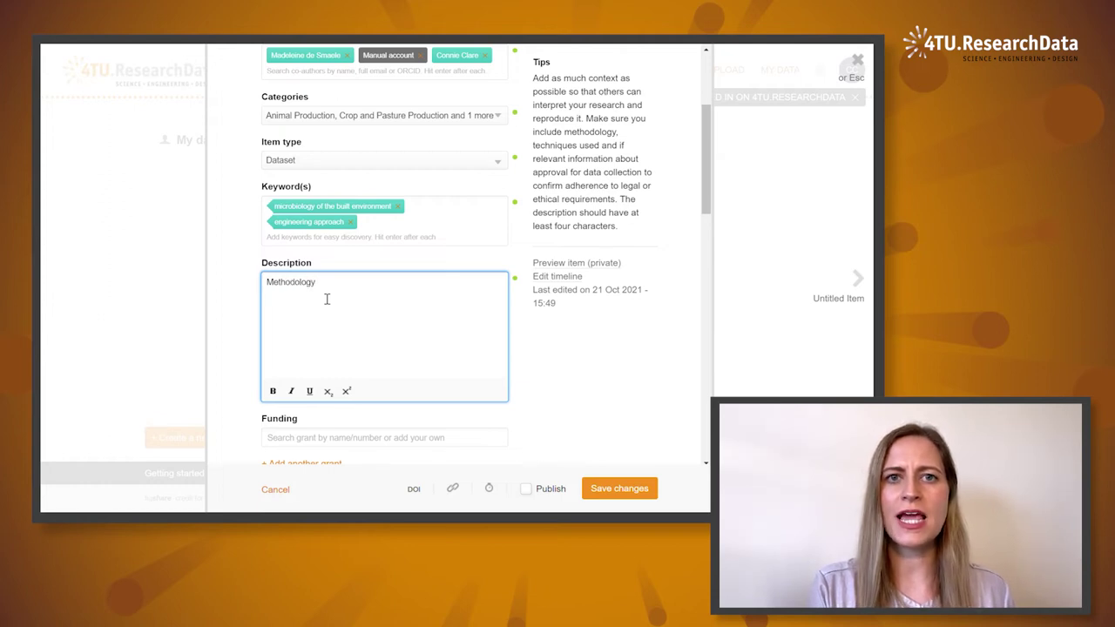
pyautogui.press('Return')
pyautogui.write('Techniqu')
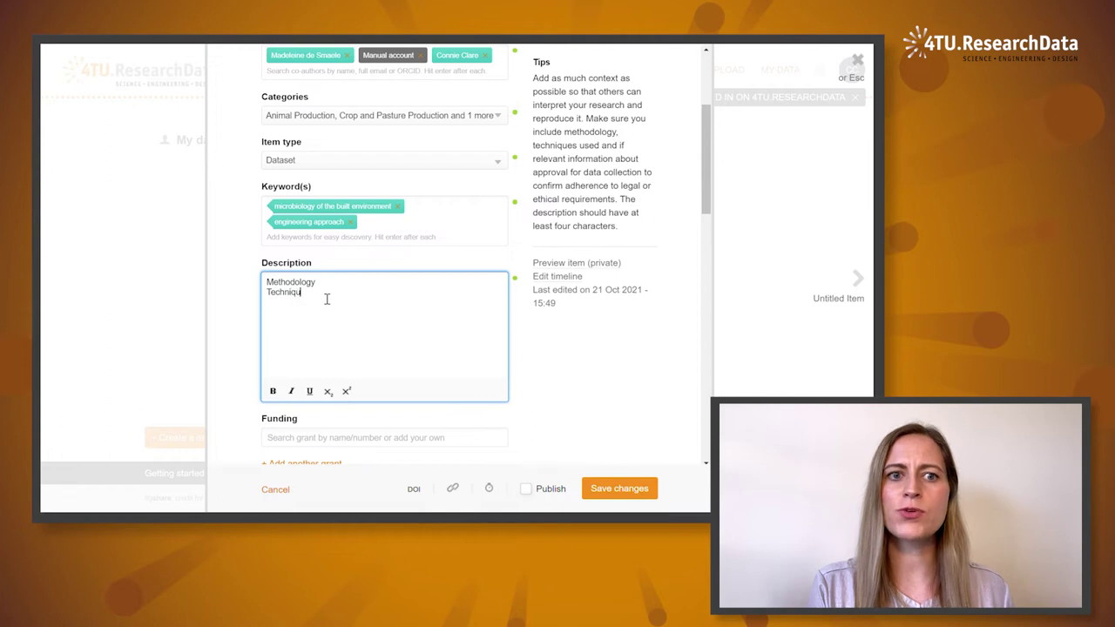
pyautogui.write('es')
pyautogui.press('Return')
pyautogui.write('App')
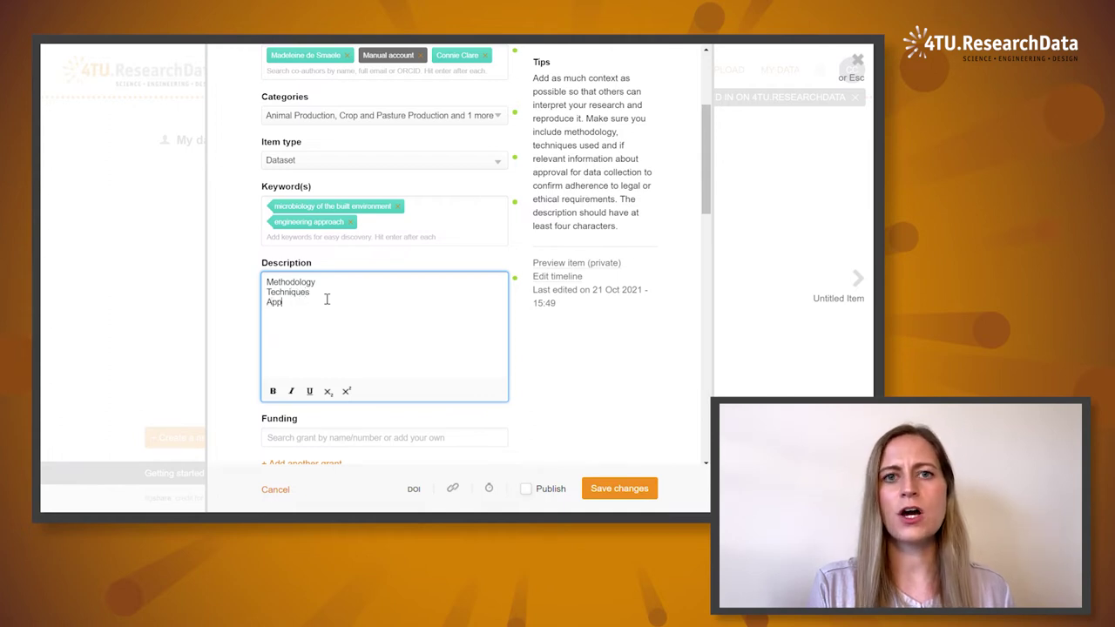
pyautogui.write('roval')
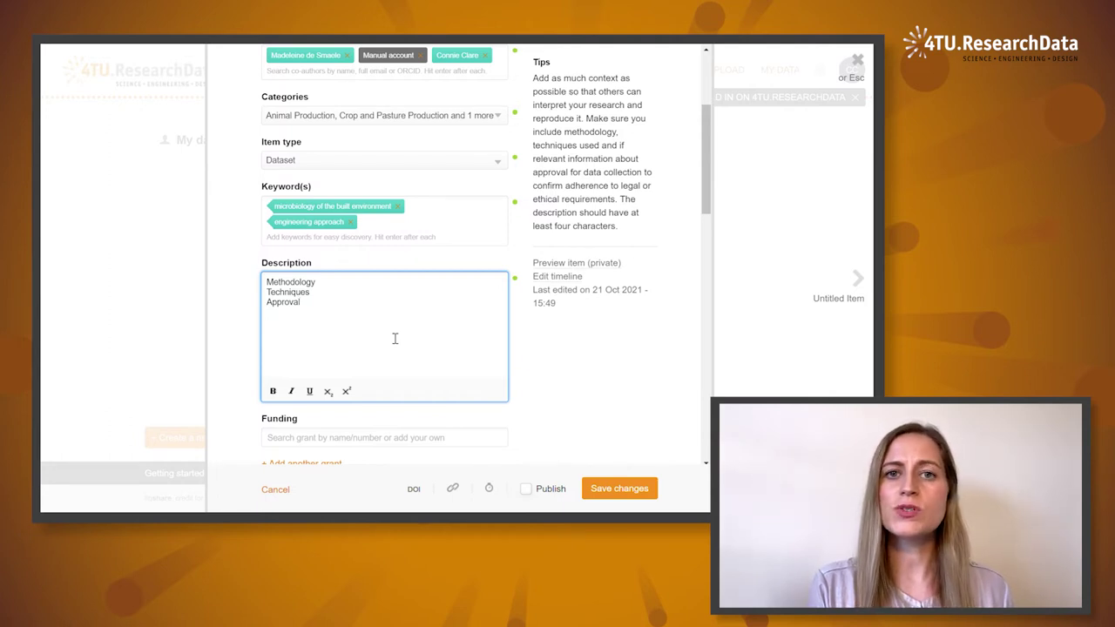
pyautogui.scroll(-1, 394, 338)
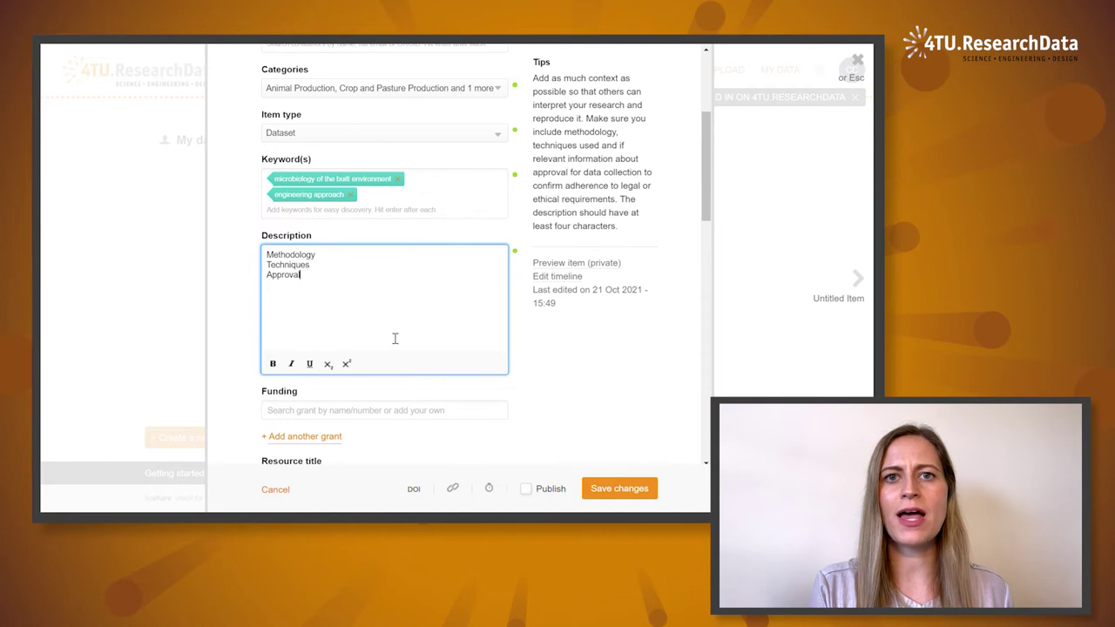
pyautogui.write('html')
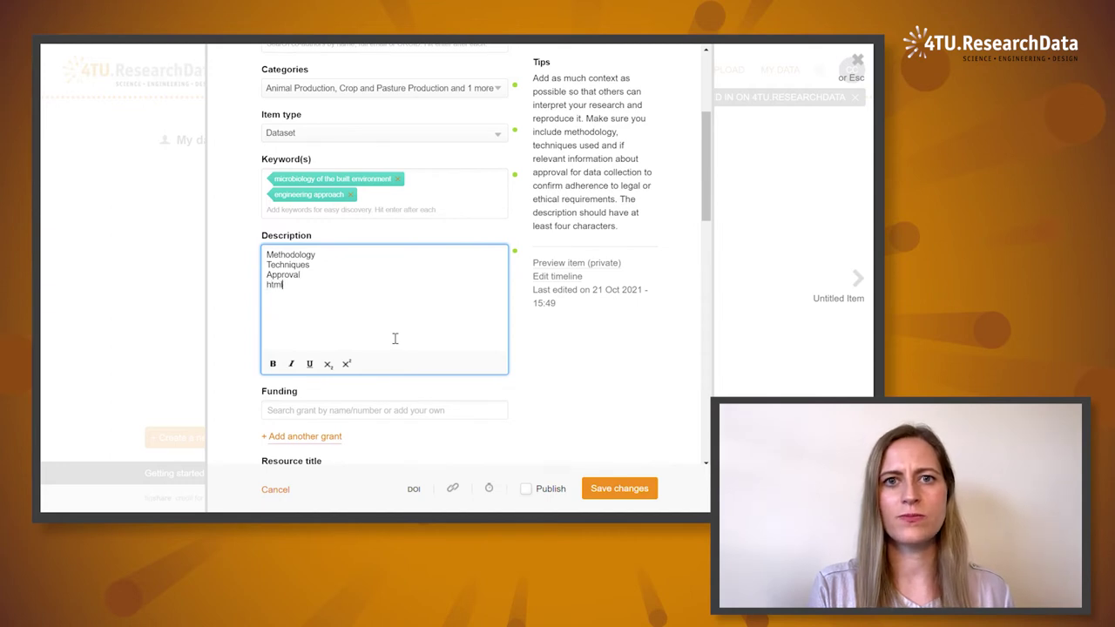
pyautogui.click(549, 376)
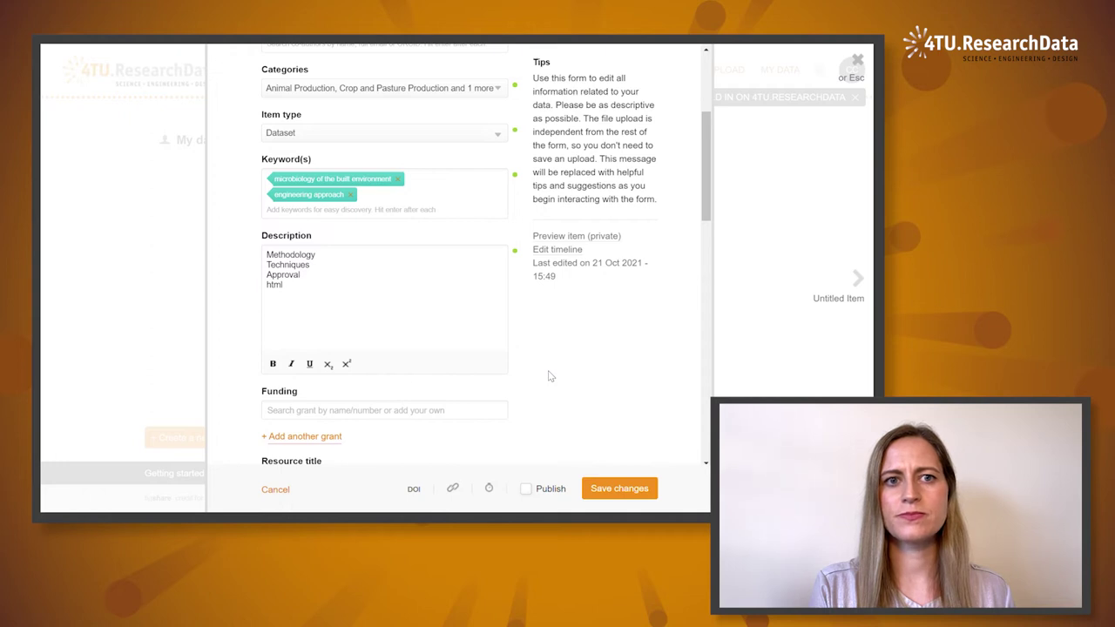
# - Search the funding grants for "Grant", choose "ASCENT Project 04 - Estimate of Noise Level Reduction", clear it, and try to add another grant
pyautogui.scroll(-2, 550, 377)
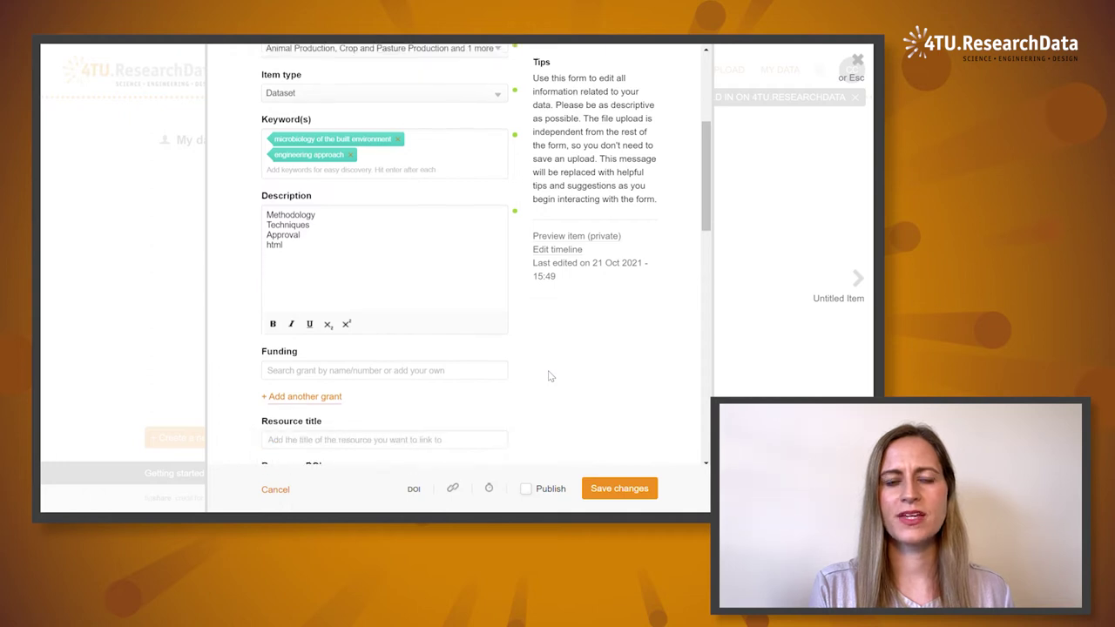
pyautogui.click(453, 362)
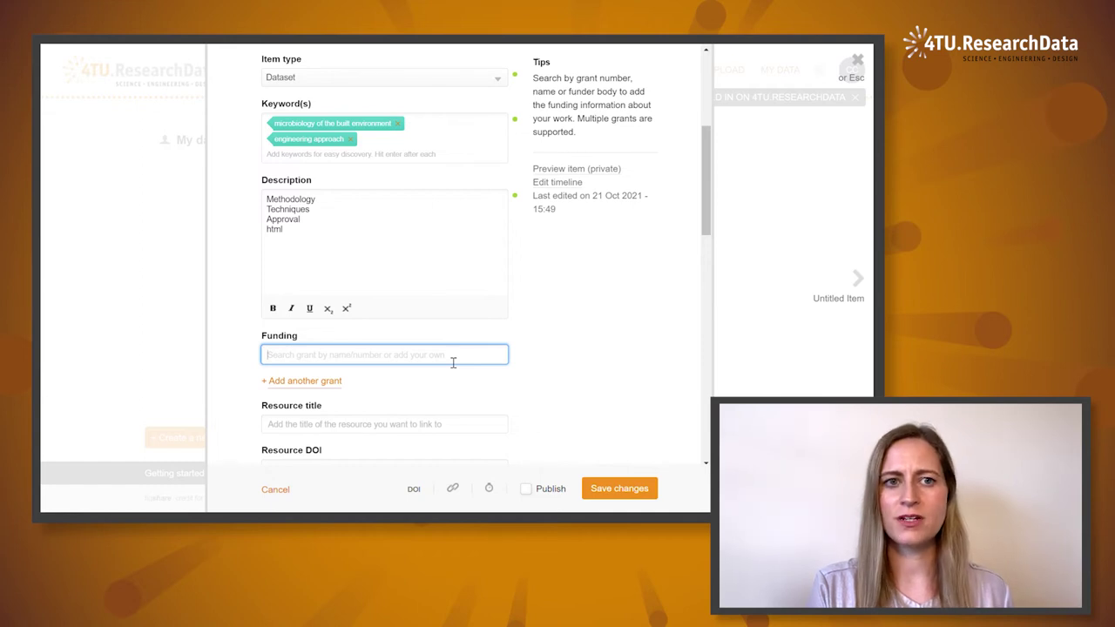
pyautogui.write('Grant')
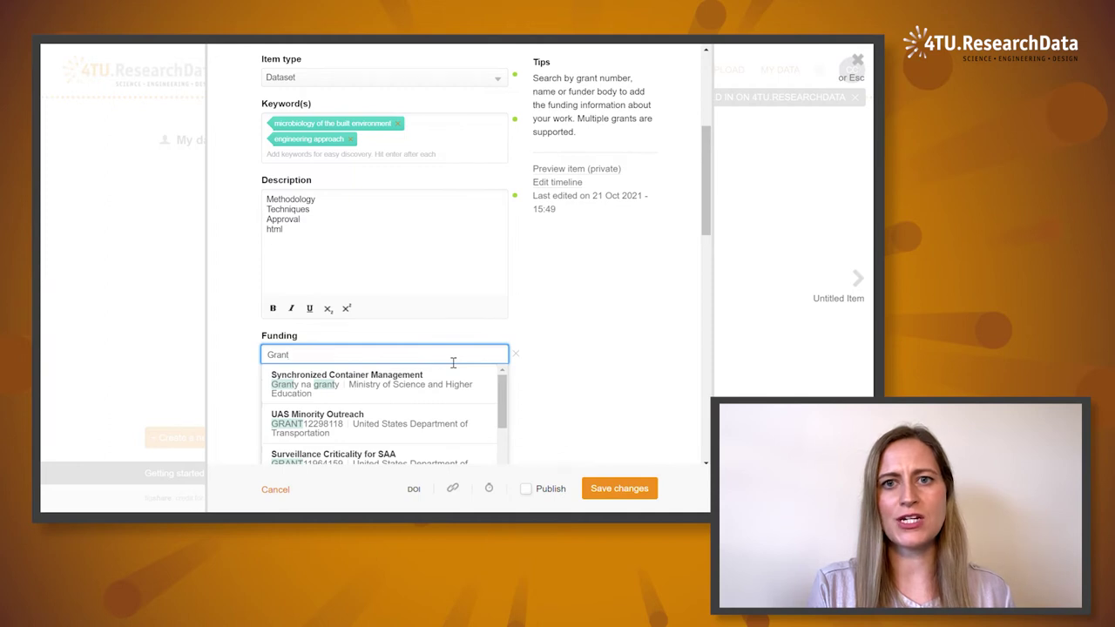
pyautogui.scroll(-3, 446, 410)
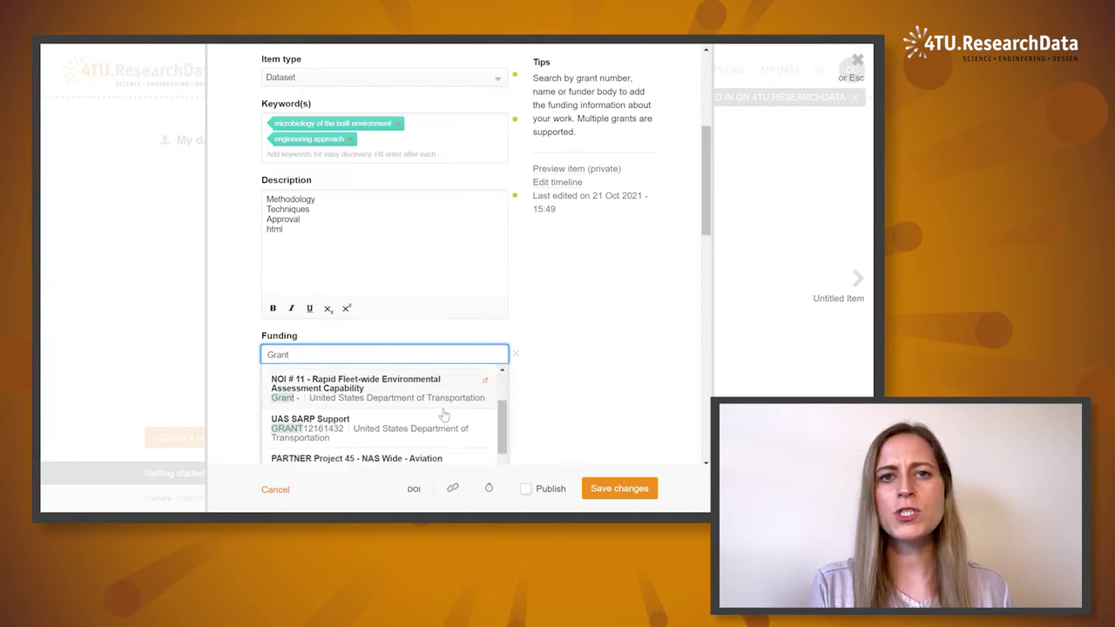
pyautogui.scroll(-8, 444, 415)
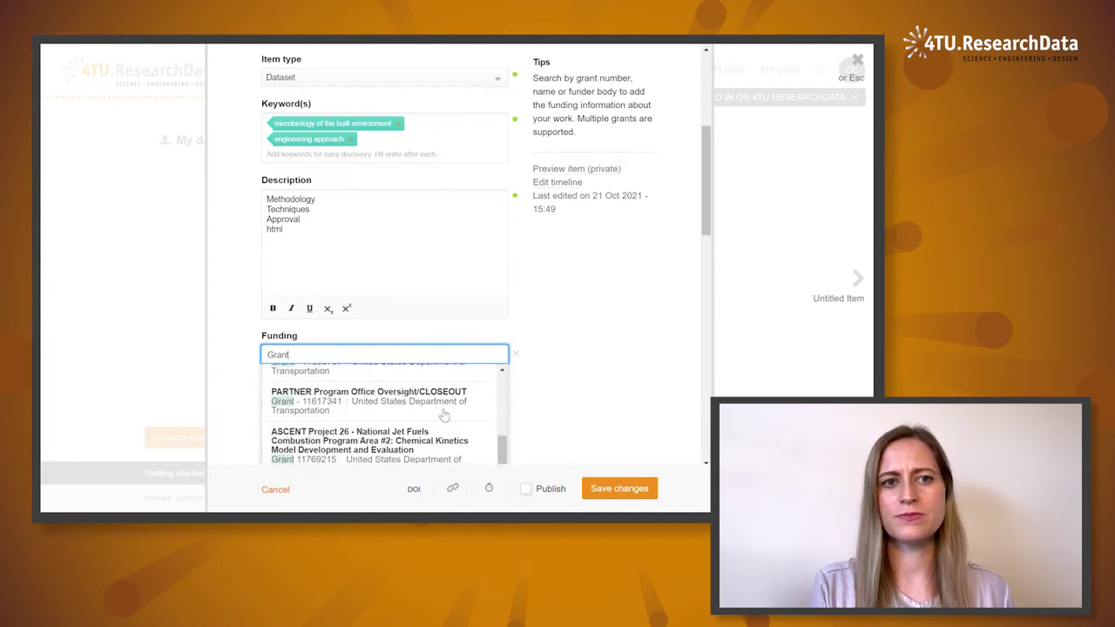
pyautogui.scroll(-2, 444, 415)
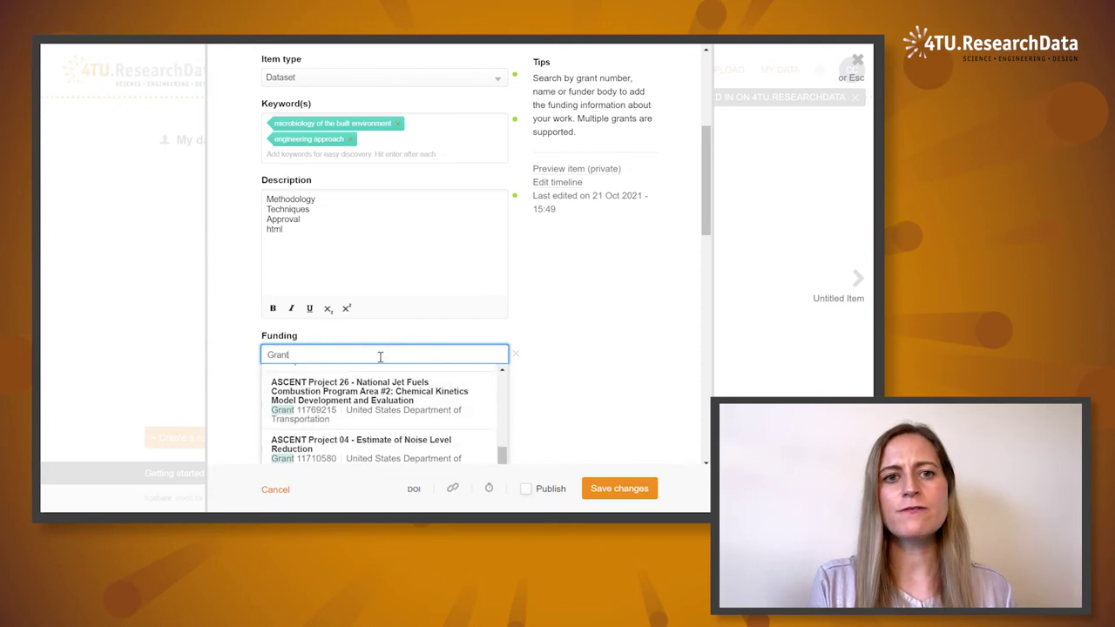
pyautogui.click(356, 445)
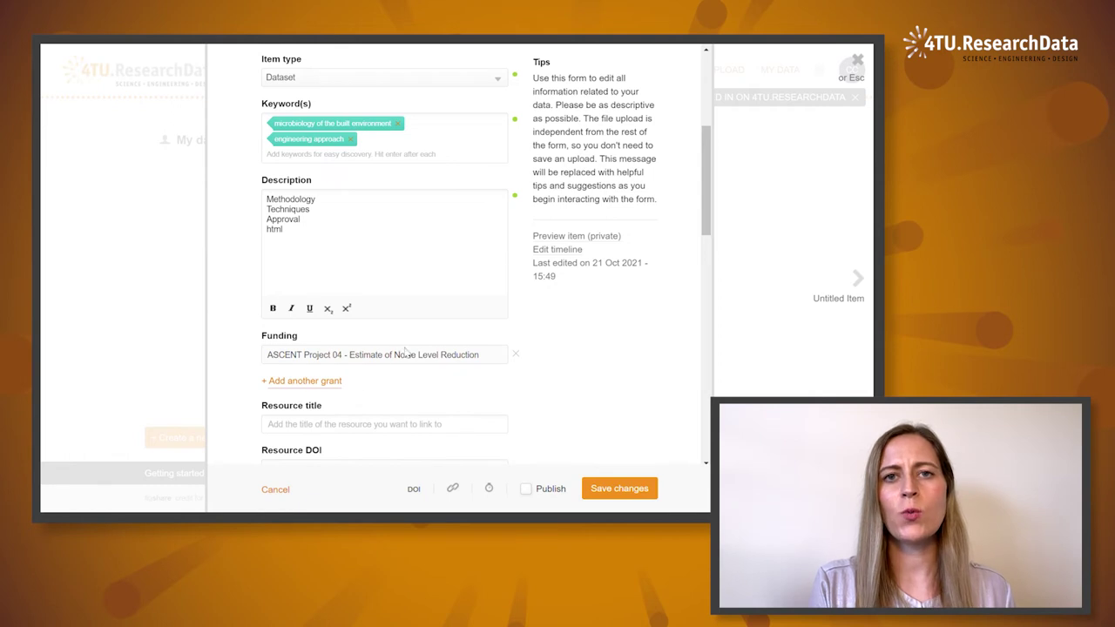
pyautogui.click(517, 356)
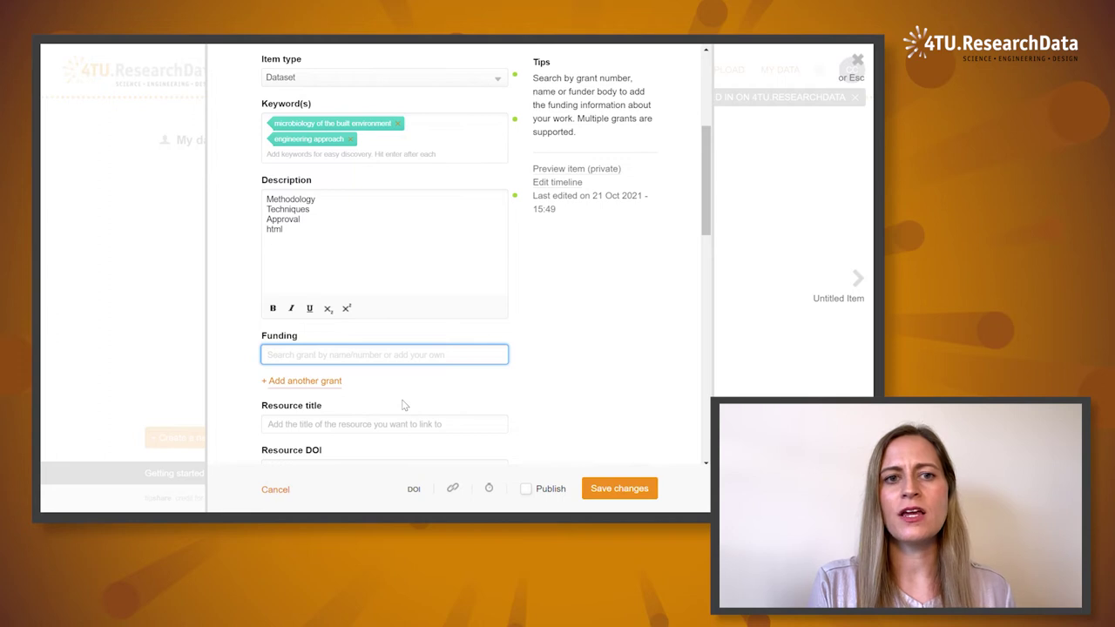
pyautogui.click(325, 385)
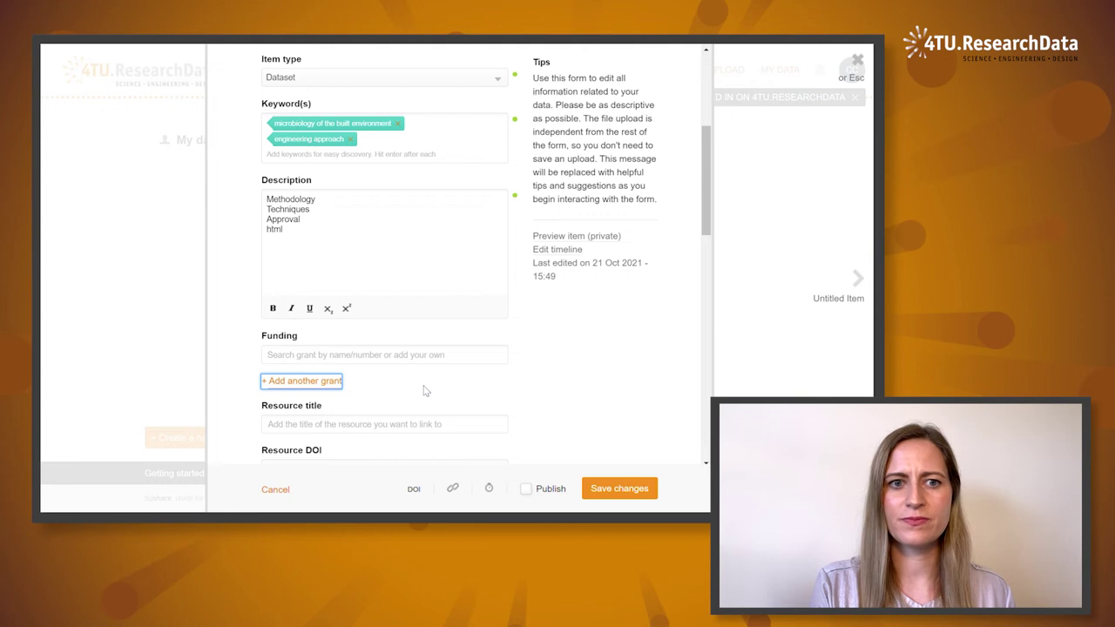
# - Examine the guidance for the Resource title, Resource DOI and References fields
pyautogui.scroll(-3, 424, 391)
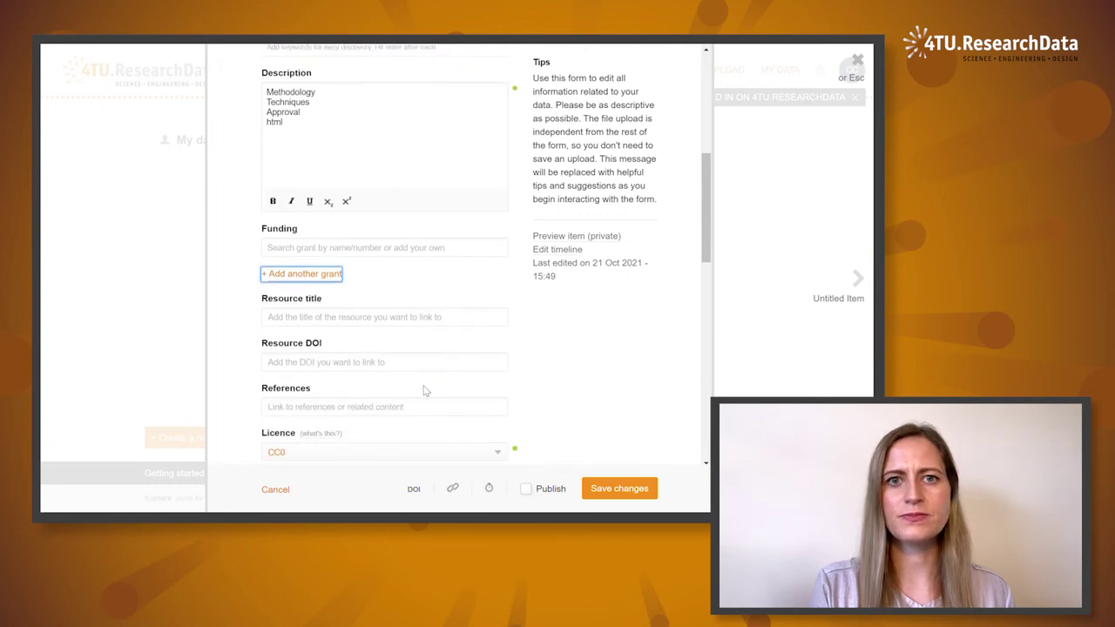
pyautogui.scroll(-1, 424, 391)
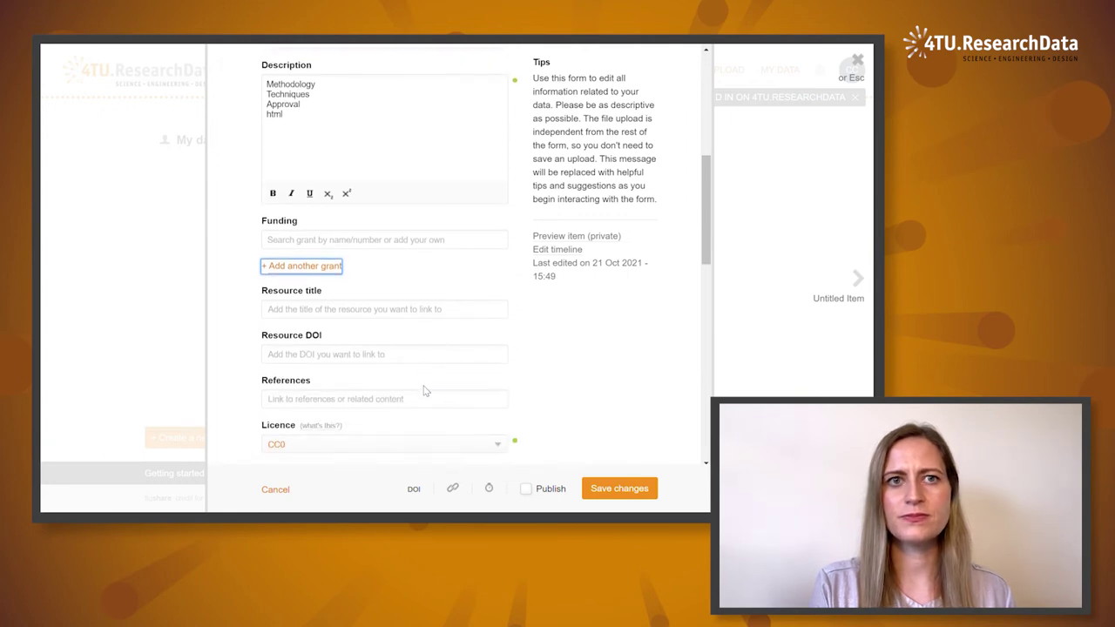
pyautogui.click(359, 315)
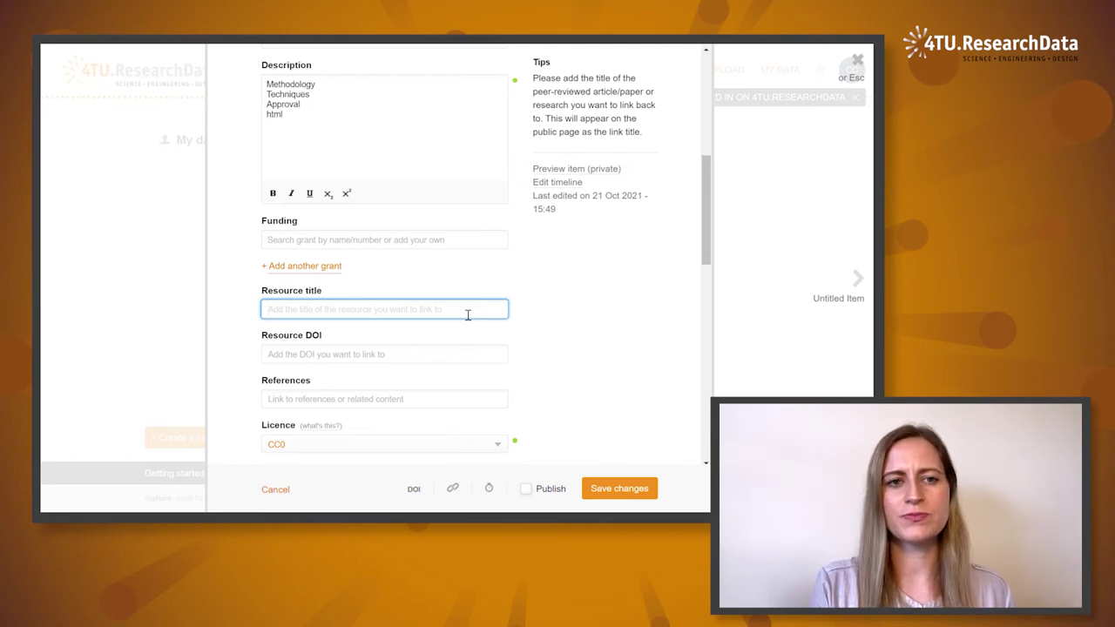
pyautogui.click(408, 358)
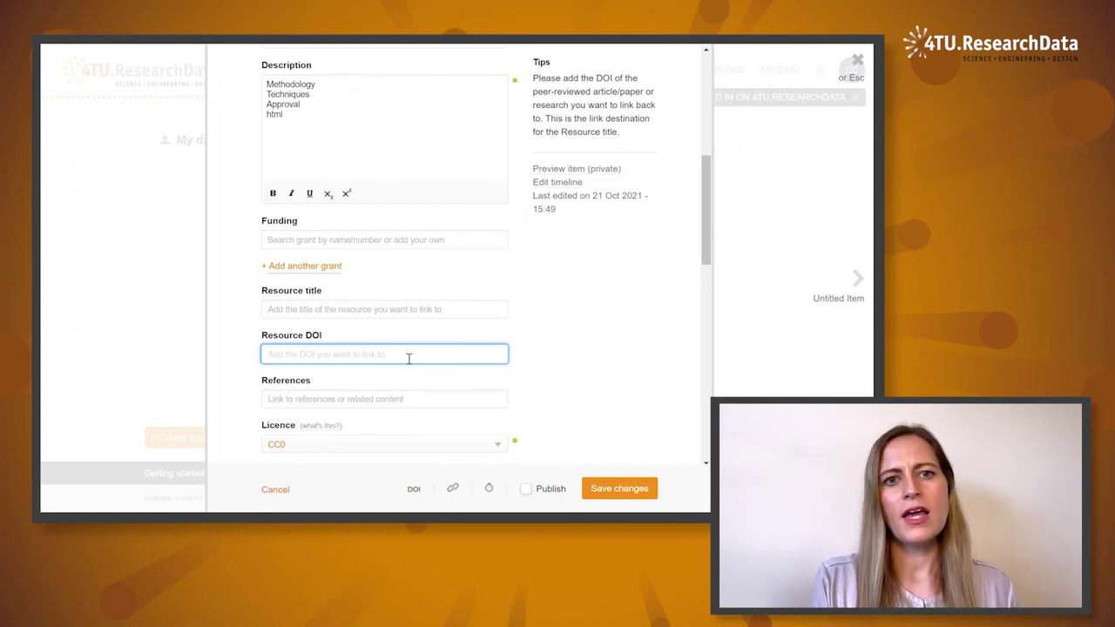
pyautogui.scroll(-3, 408, 358)
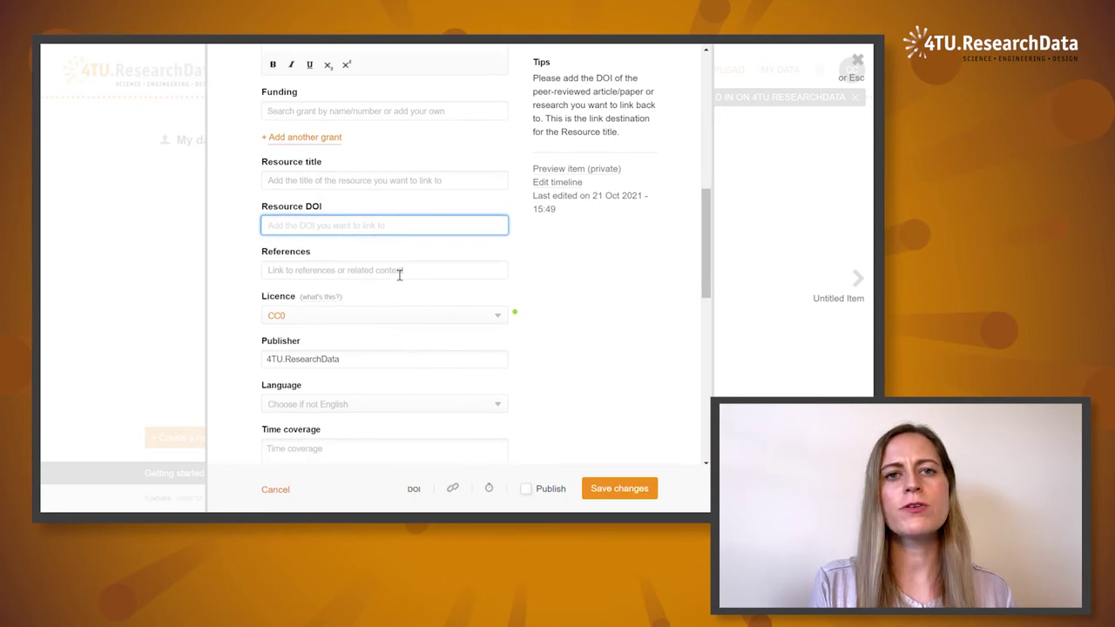
pyautogui.click(400, 274)
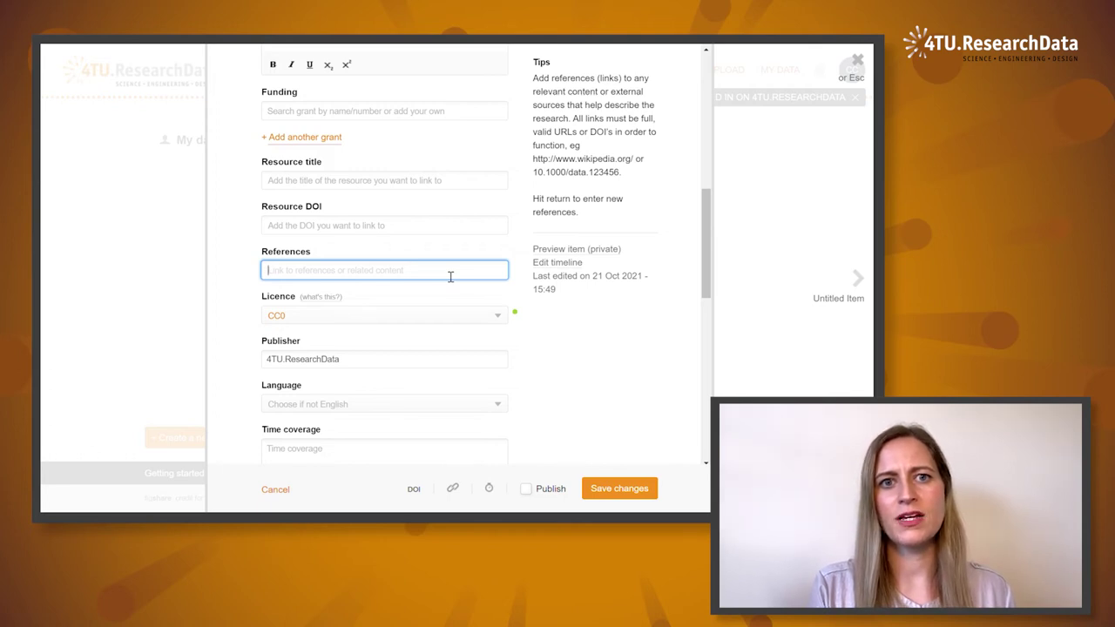
# - Review the available licences and select CC0 for the item
pyautogui.click(424, 319)
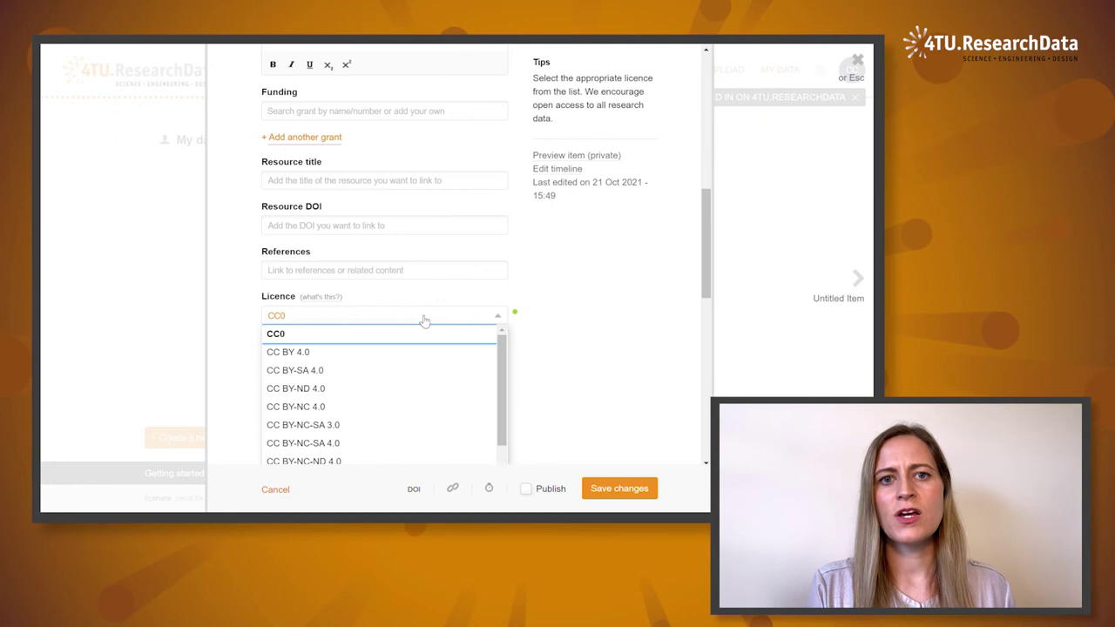
pyautogui.scroll(-2, 424, 363)
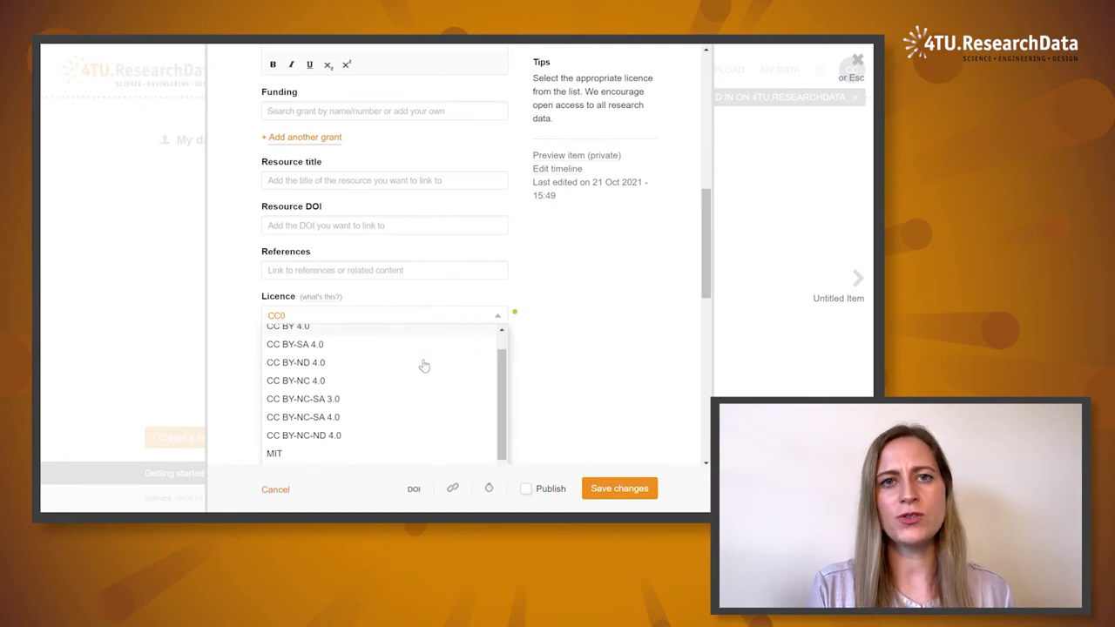
pyautogui.scroll(-4, 424, 366)
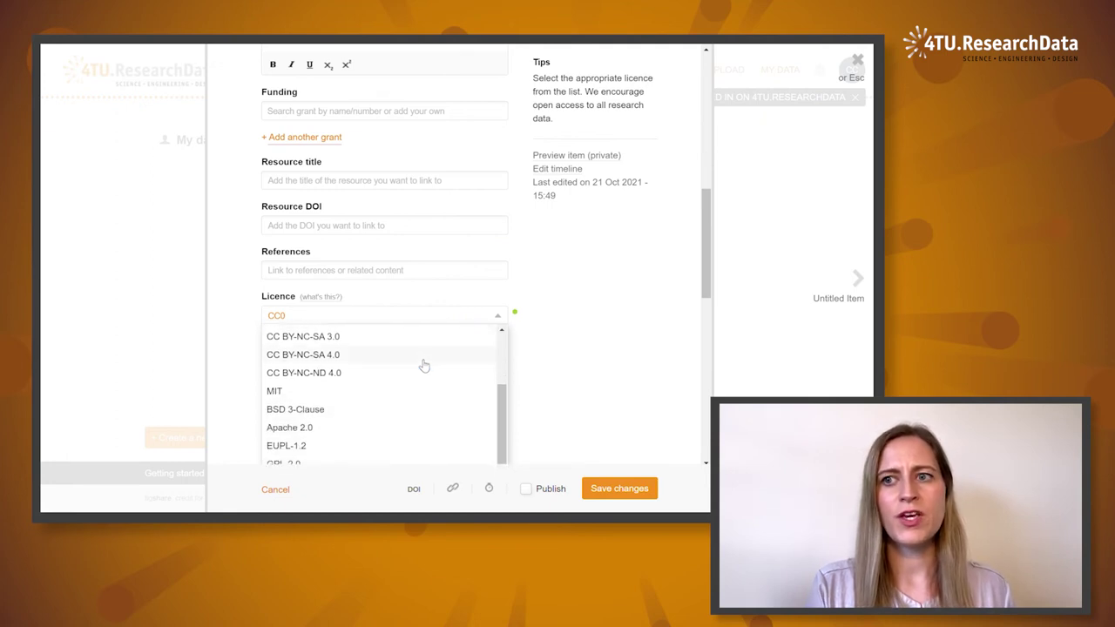
pyautogui.scroll(6, 425, 366)
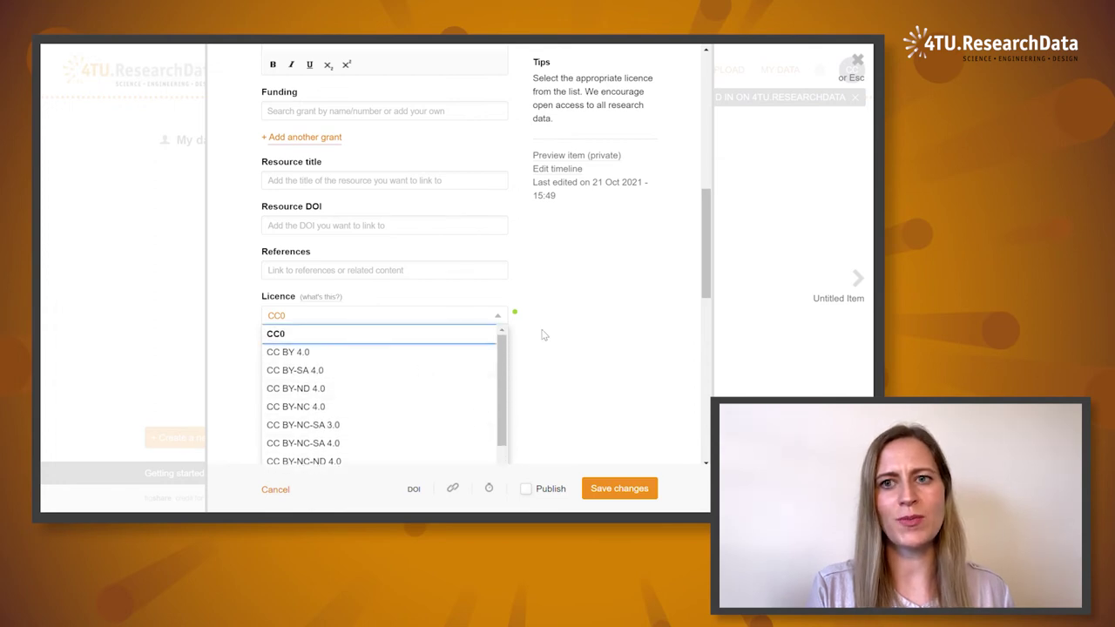
pyautogui.click(370, 336)
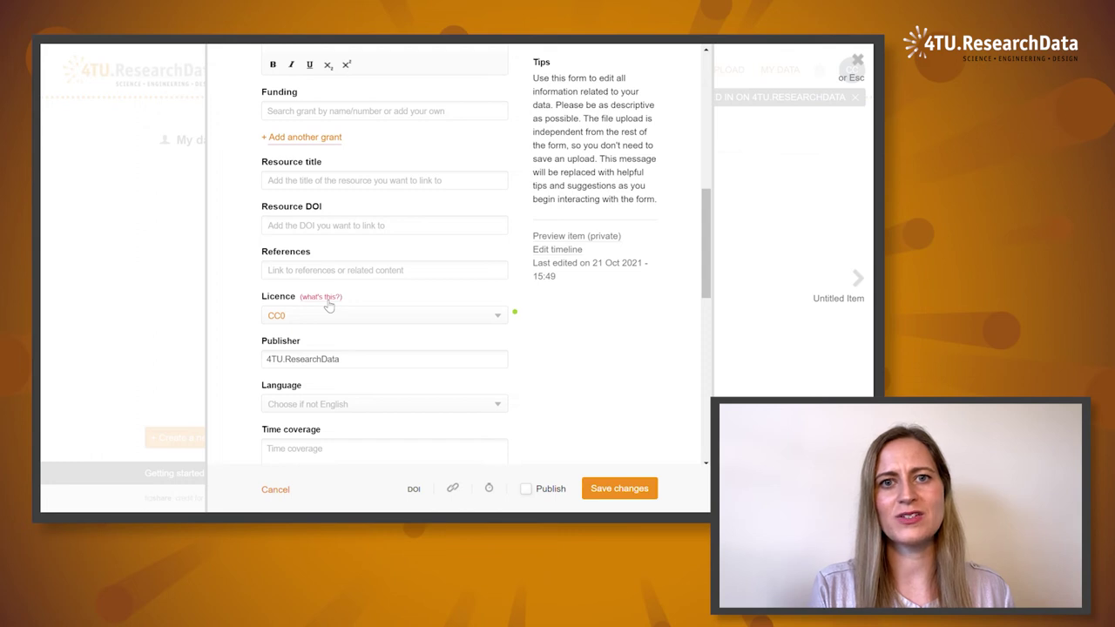
# - Check the Publisher field and read the guidance for the Time coverage and Geolocation fields
pyautogui.scroll(-3, 329, 306)
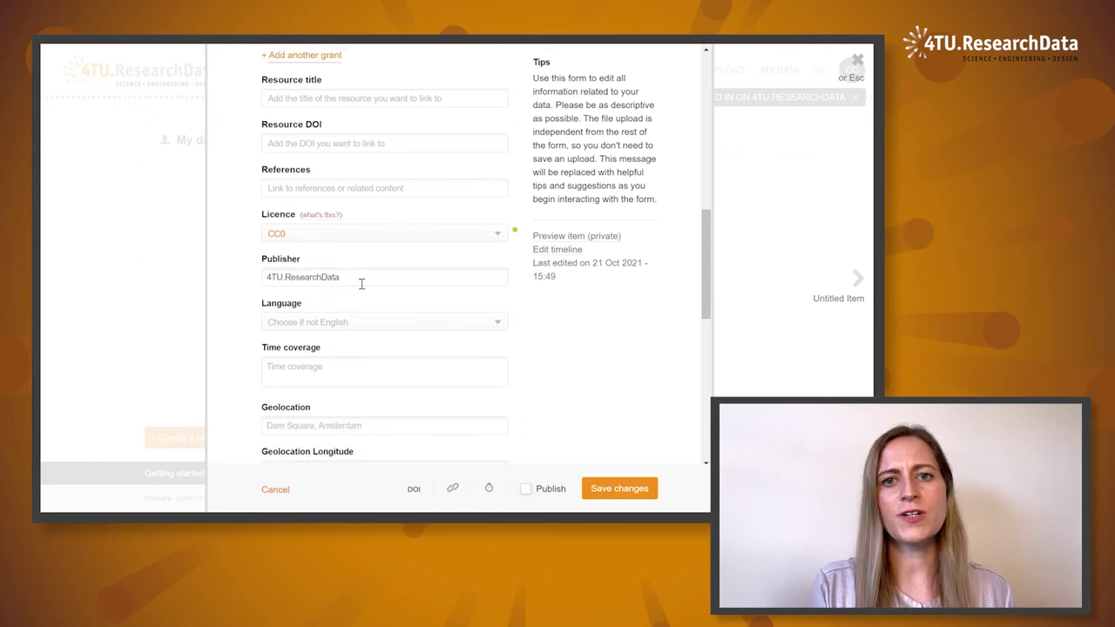
pyautogui.click(361, 283)
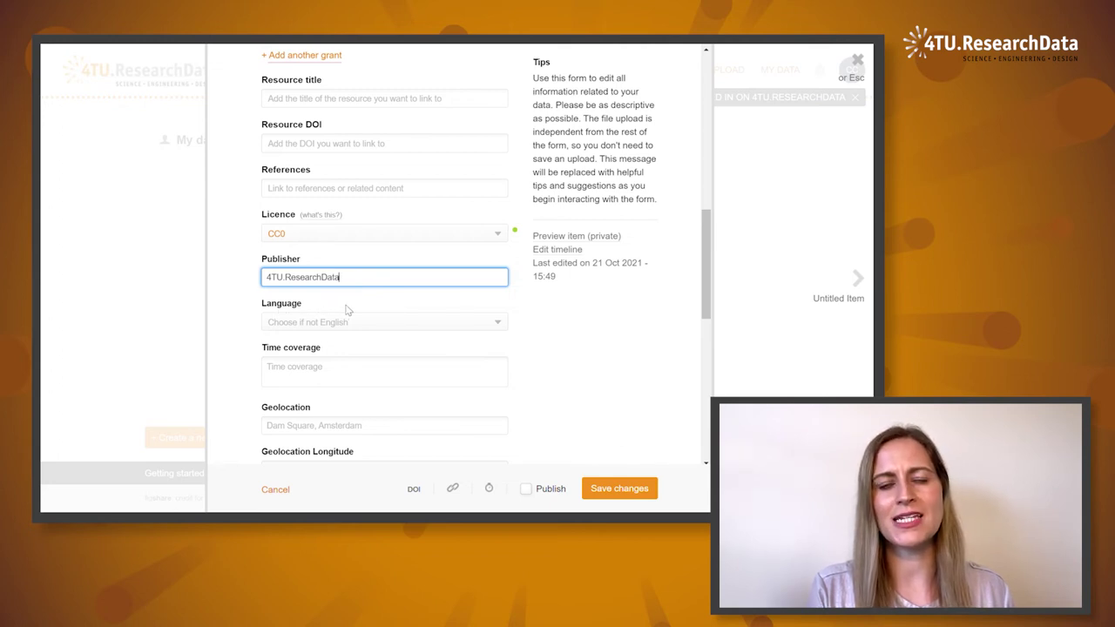
pyautogui.scroll(-2, 347, 310)
pyautogui.scroll(-3, 347, 310)
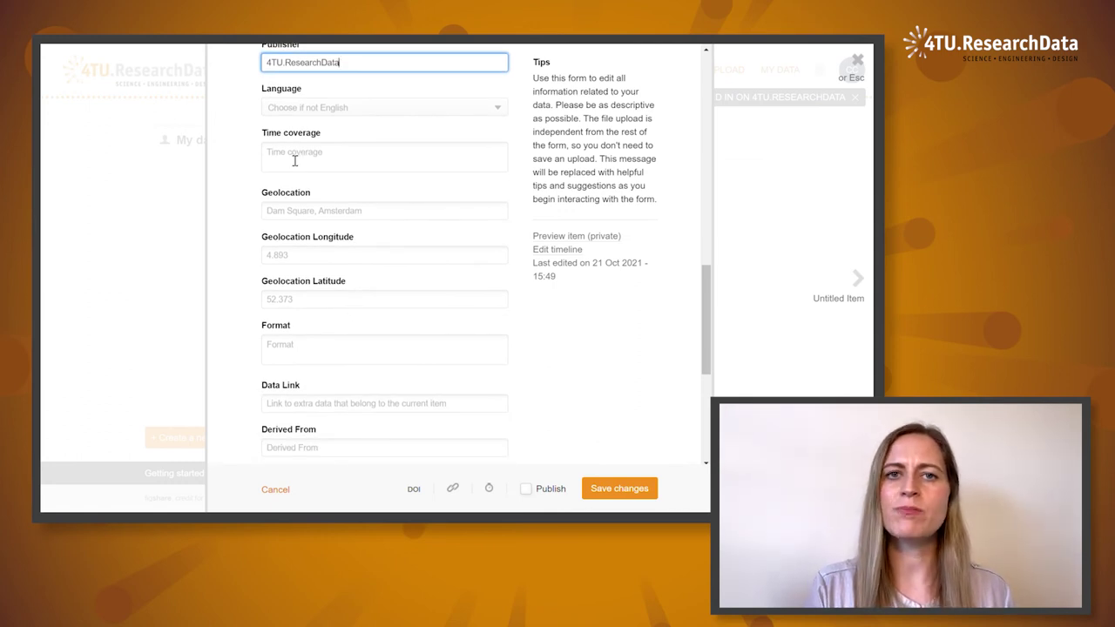
pyautogui.click(336, 159)
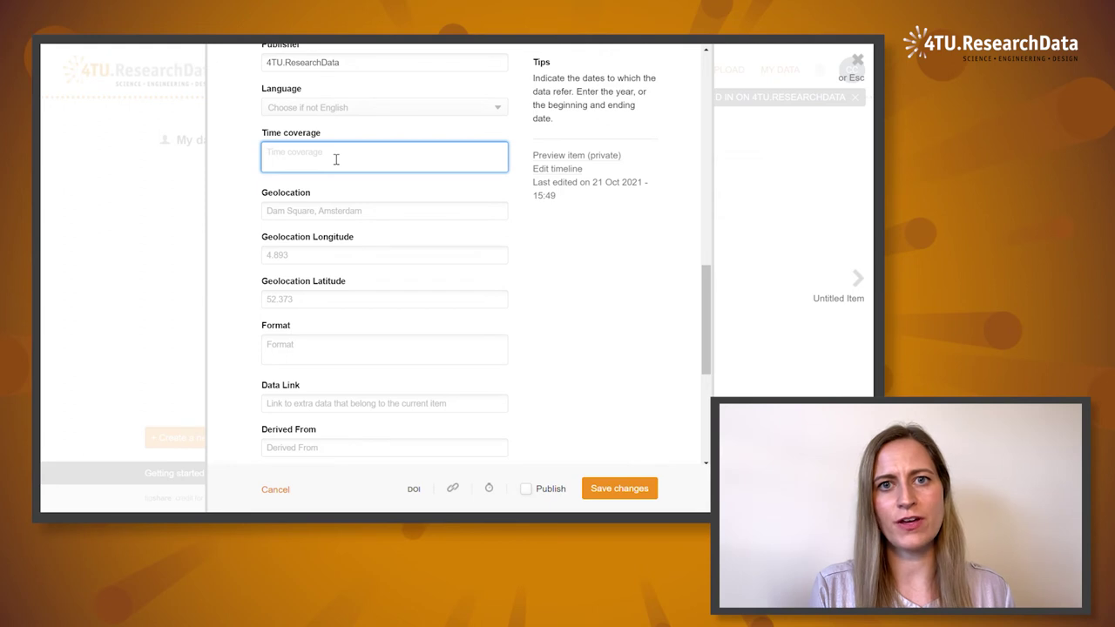
pyautogui.click(374, 216)
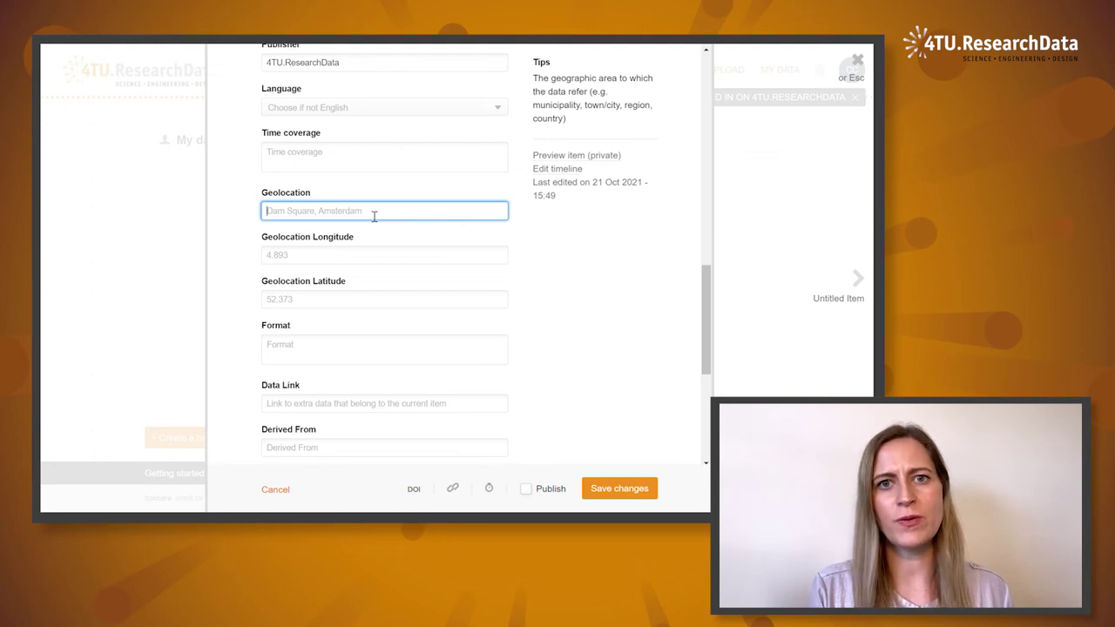
# - Read the guidance for the Geolocation Longitude and Geolocation Latitude fields
pyautogui.click(360, 263)
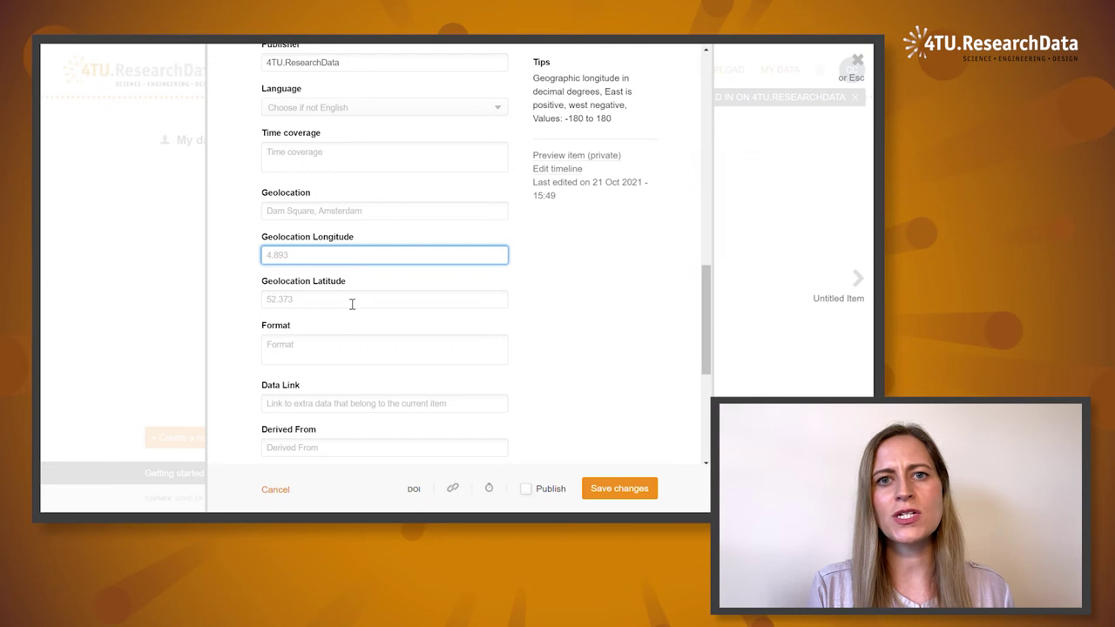
pyautogui.click(352, 302)
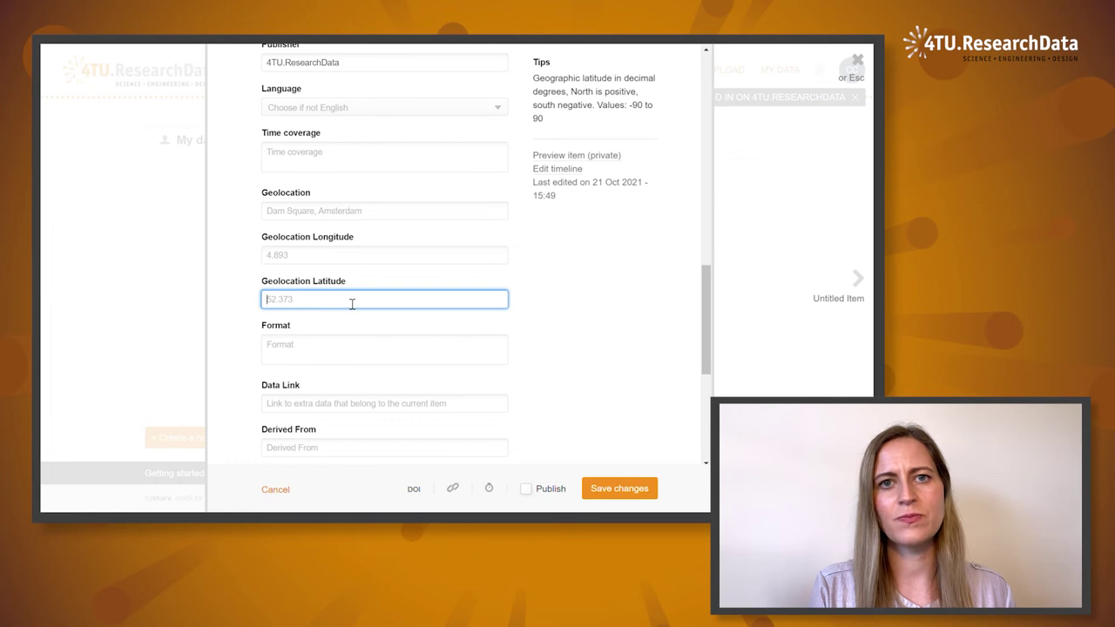
# - Fill in the Format field with "jpeg" and "g.zipped shape file" on separate lines
pyautogui.scroll(-2, 352, 304)
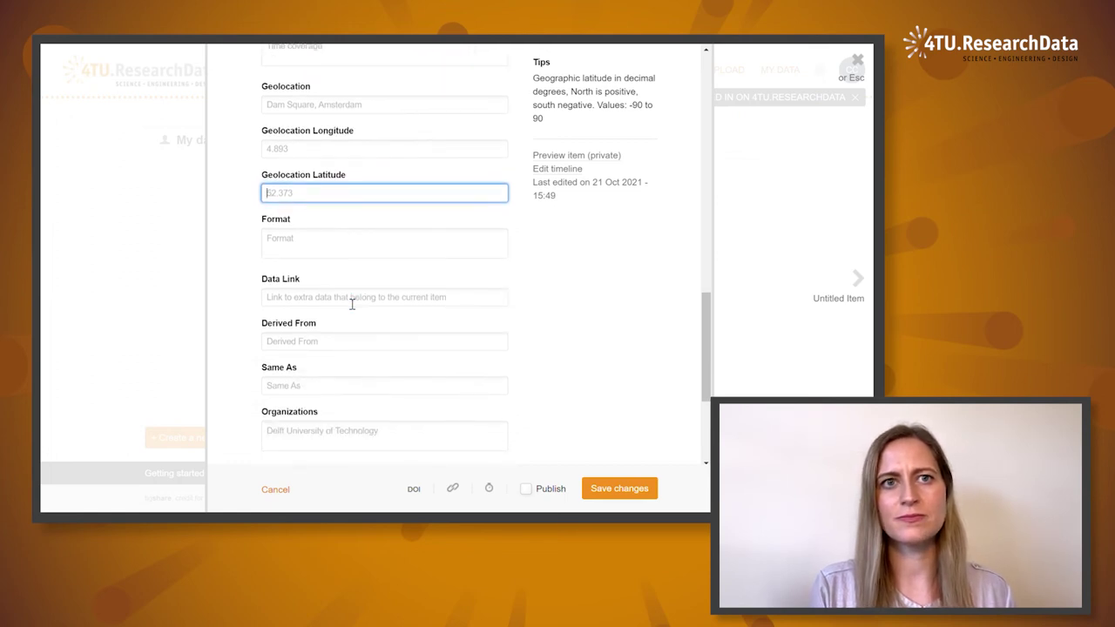
pyautogui.click(318, 244)
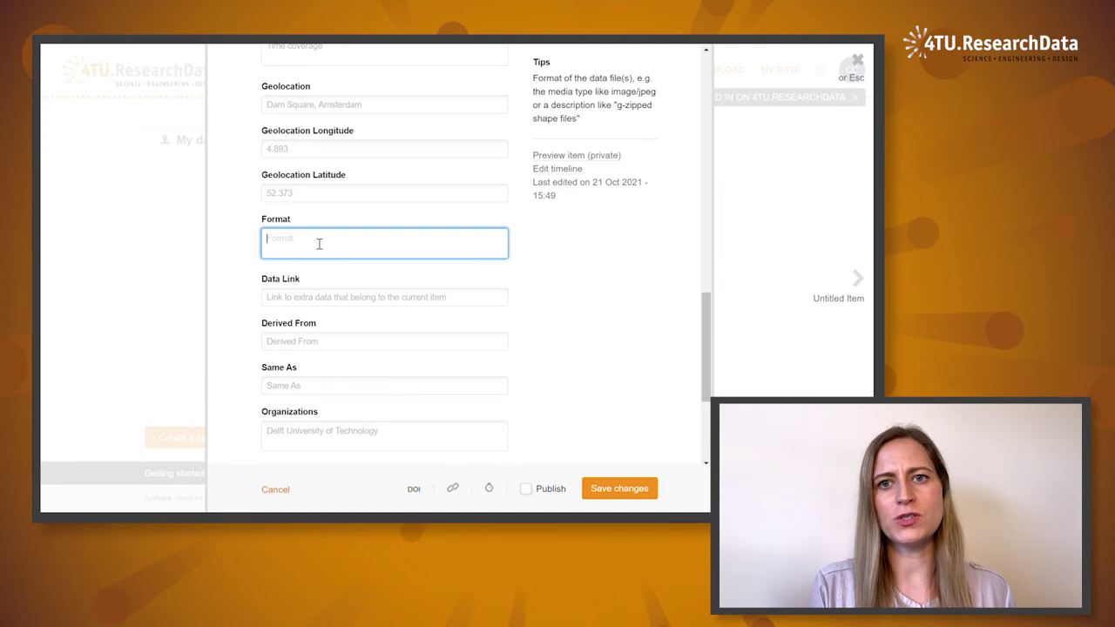
pyautogui.write('jpeg ')
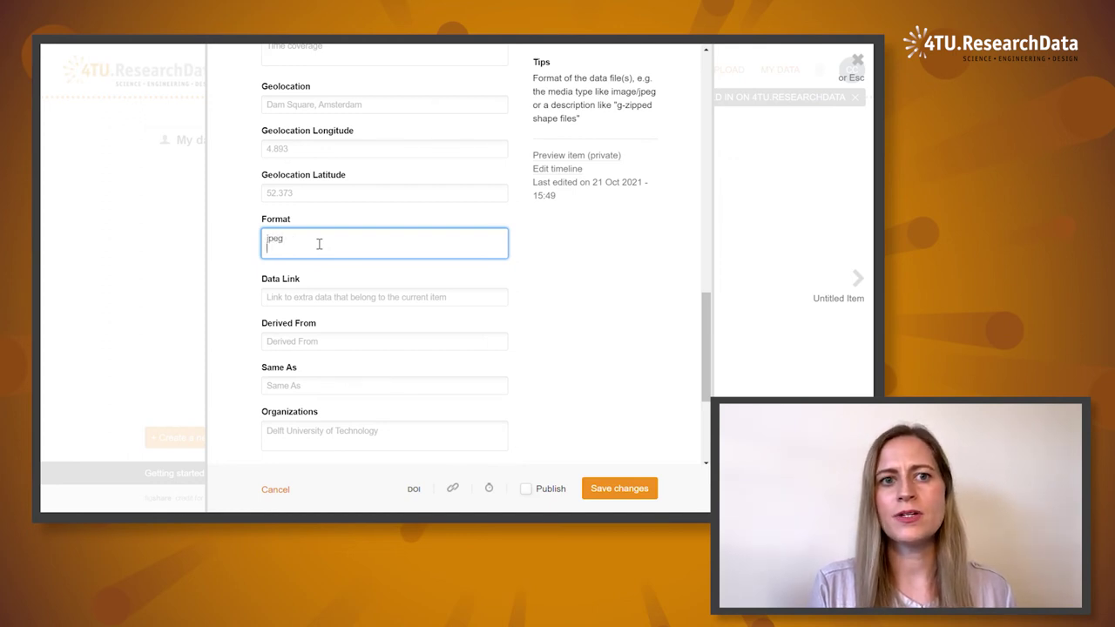
pyautogui.write('g.zip')
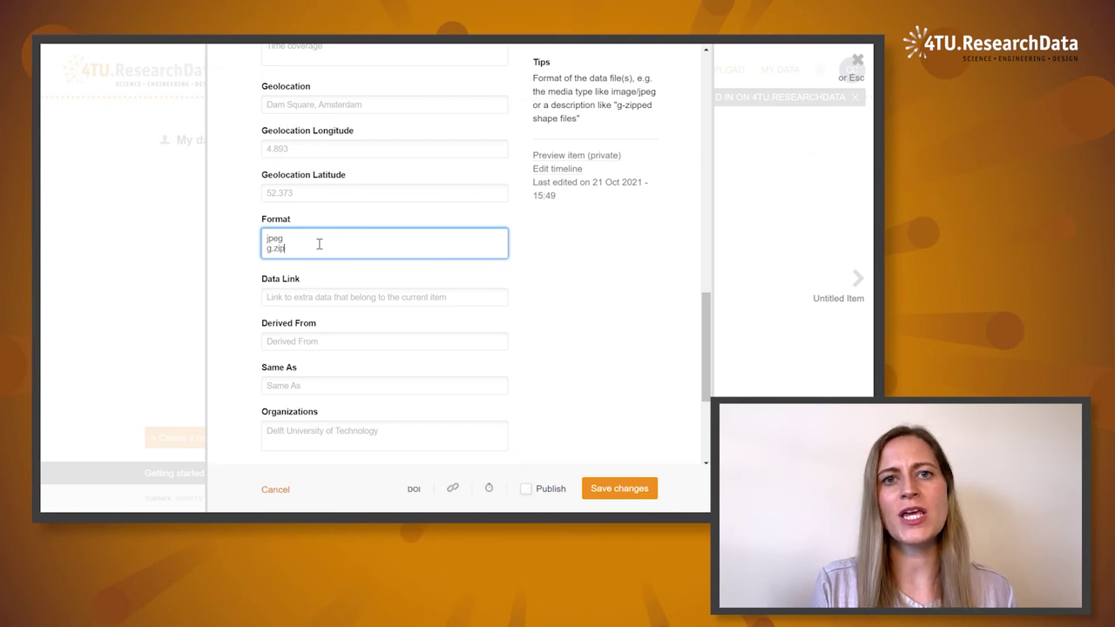
pyautogui.write('ped shap')
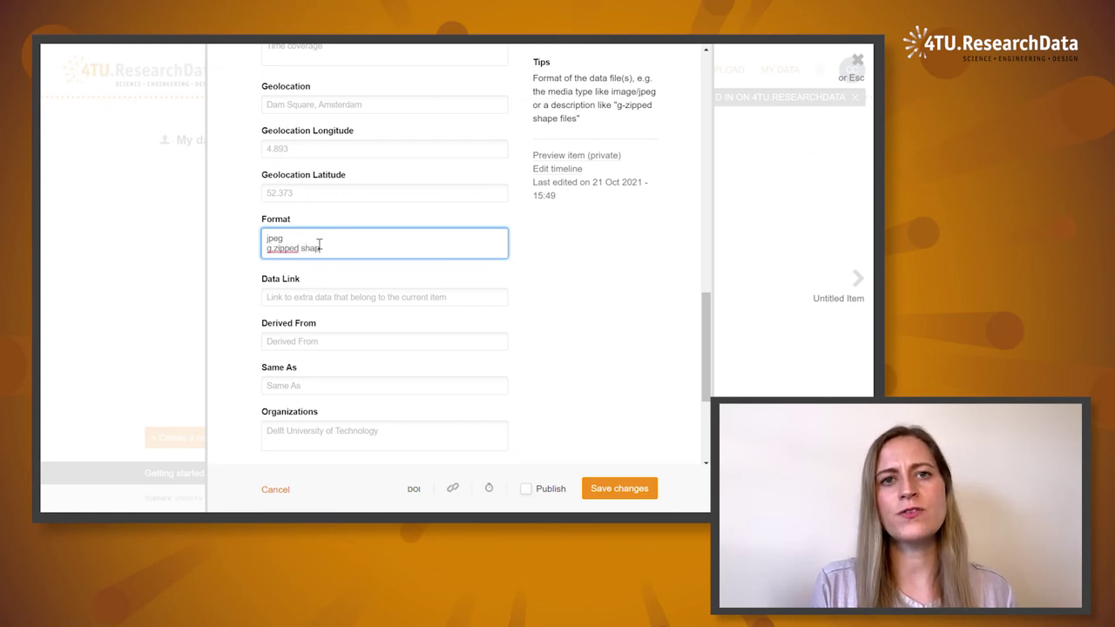
pyautogui.write('e file')
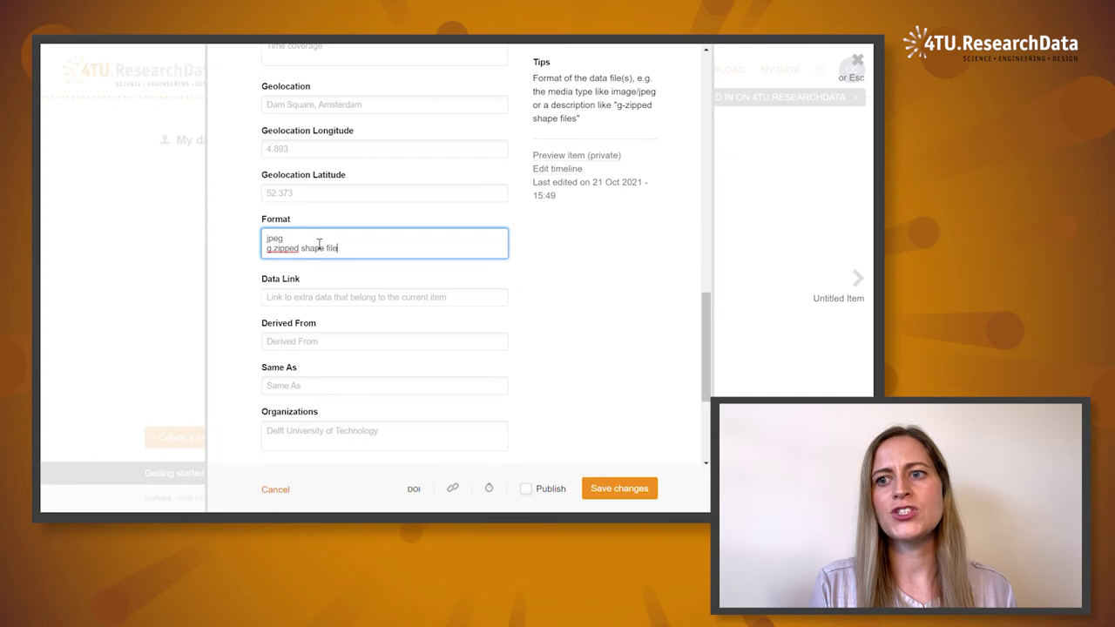
pyautogui.click(549, 261)
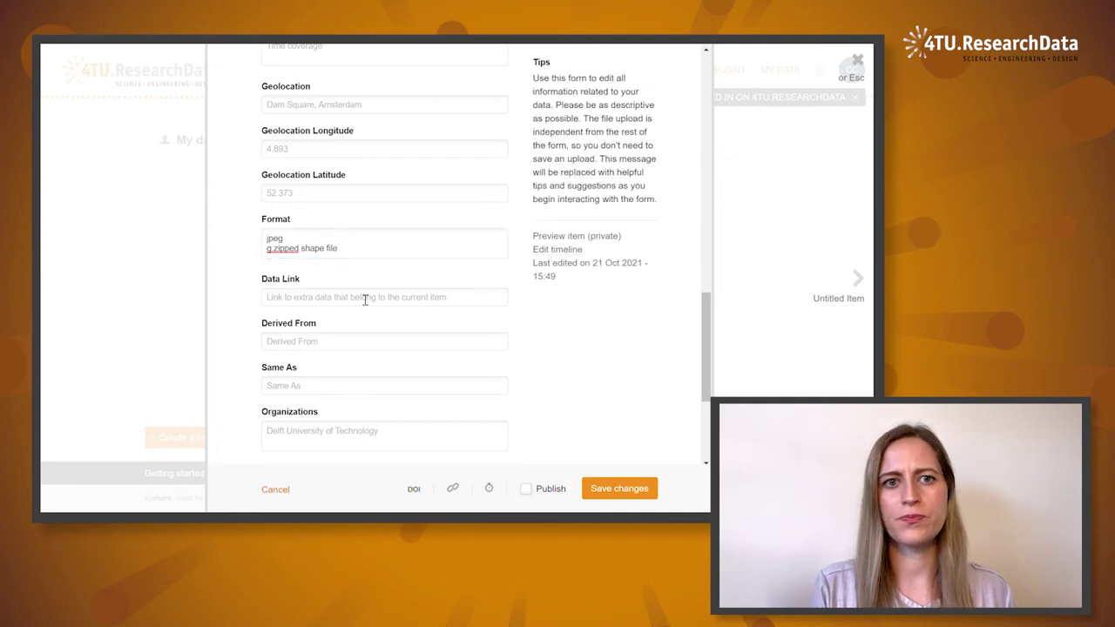
# - Examine the guidance for the Data Link, Derived From, Same As and Organizations fields, leaving them empty
pyautogui.scroll(-3, 365, 300)
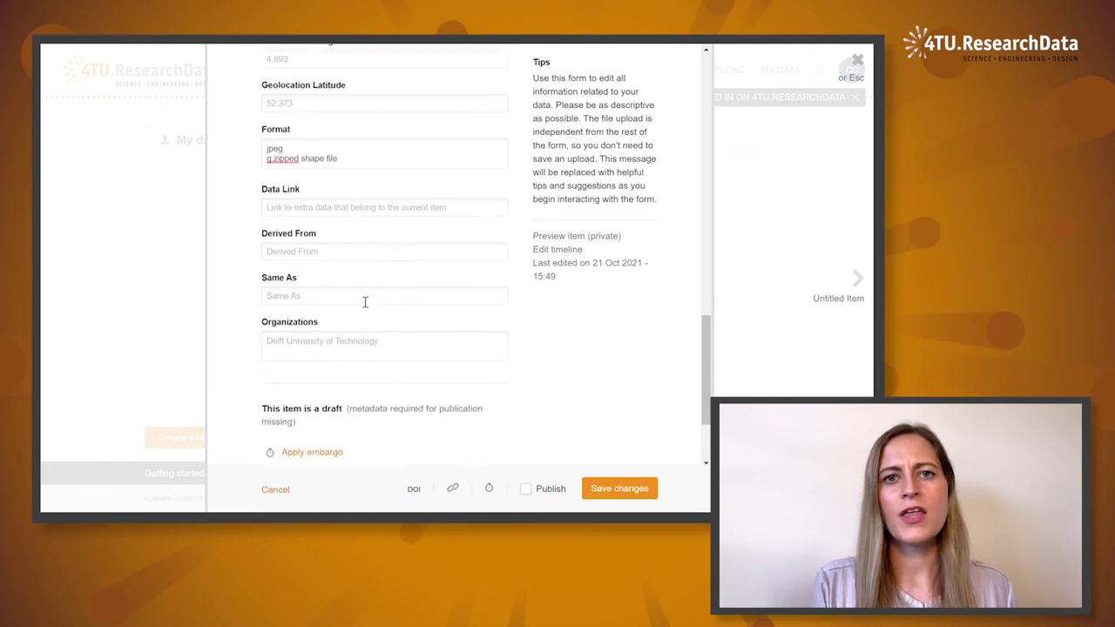
pyautogui.click(348, 192)
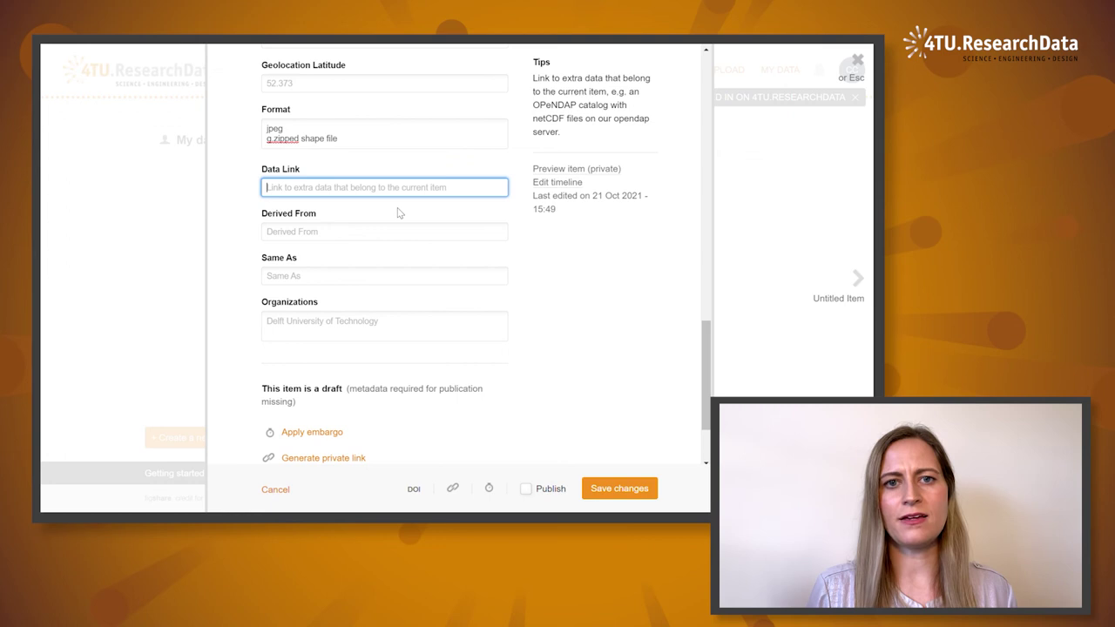
pyautogui.click(378, 240)
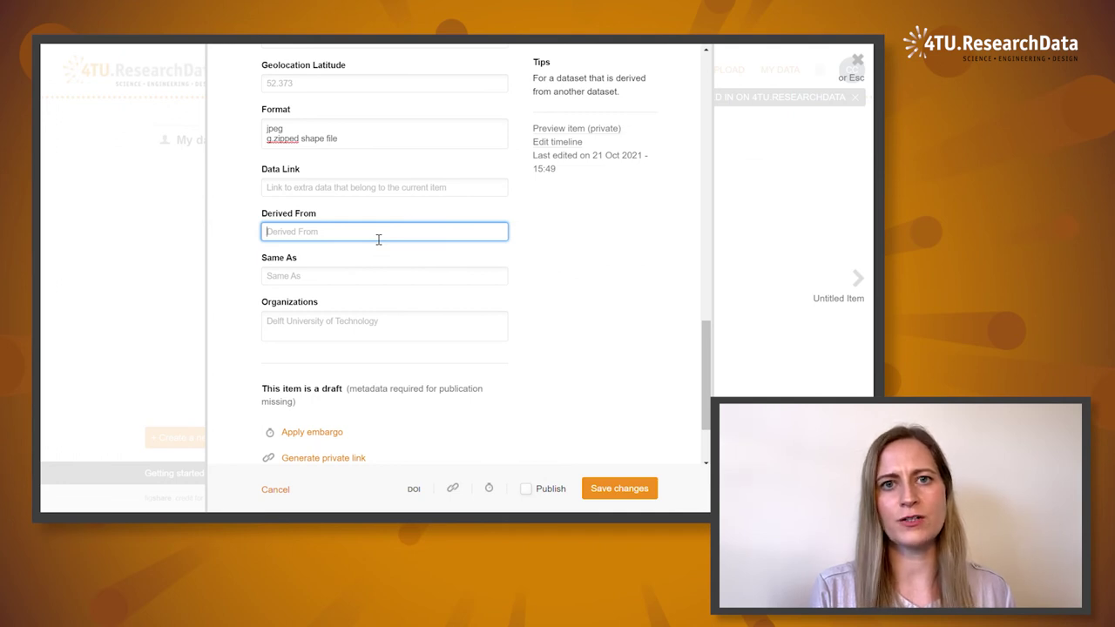
pyautogui.scroll(-1, 378, 239)
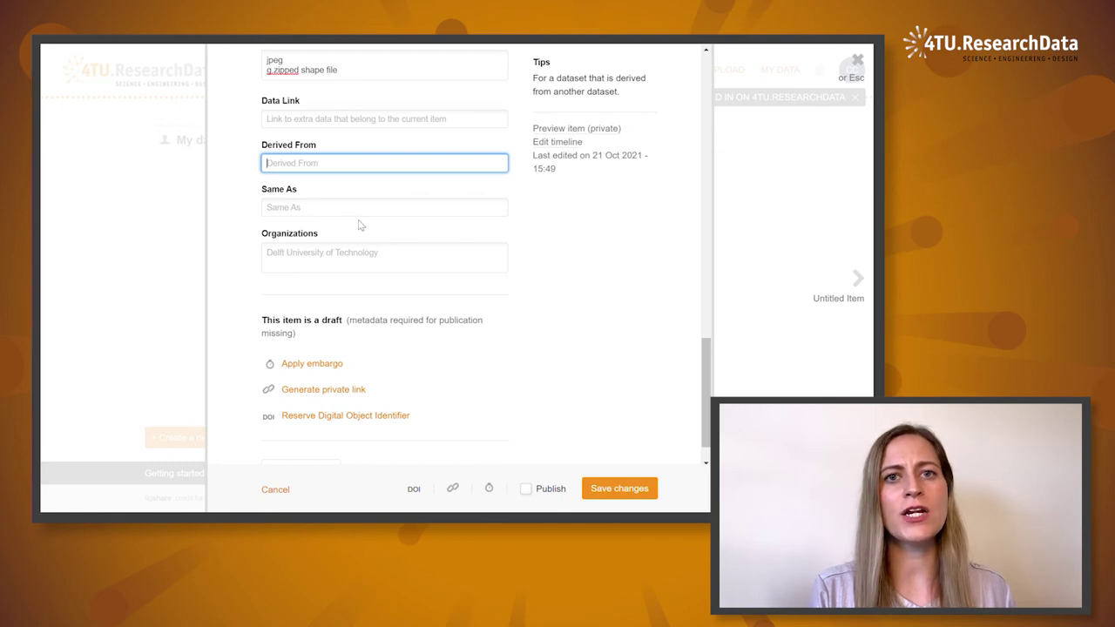
pyautogui.click(401, 211)
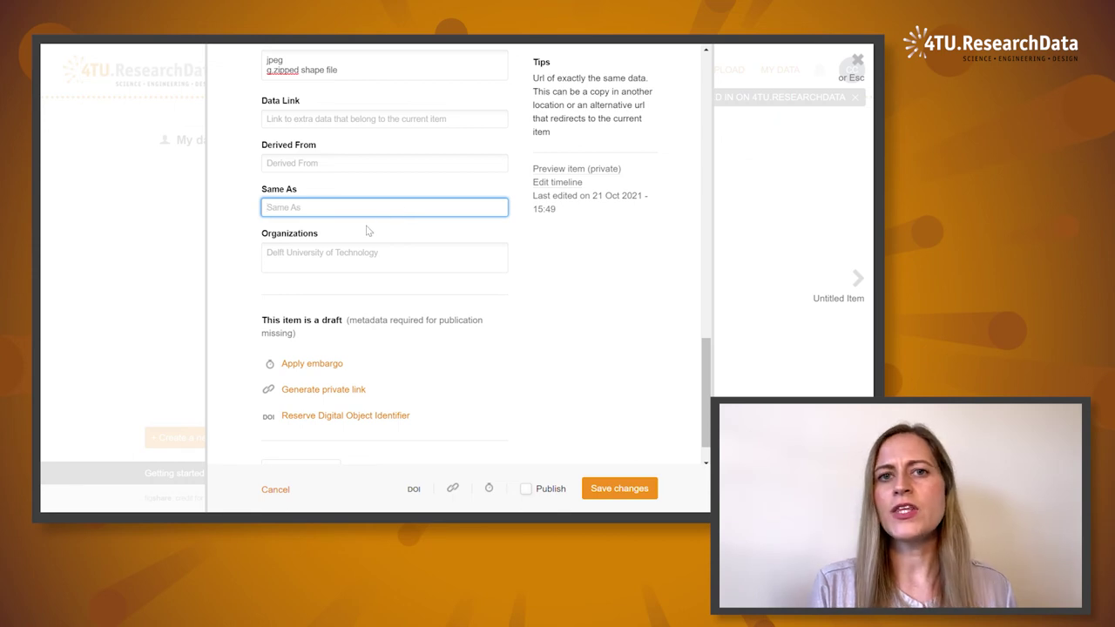
pyautogui.click(401, 260)
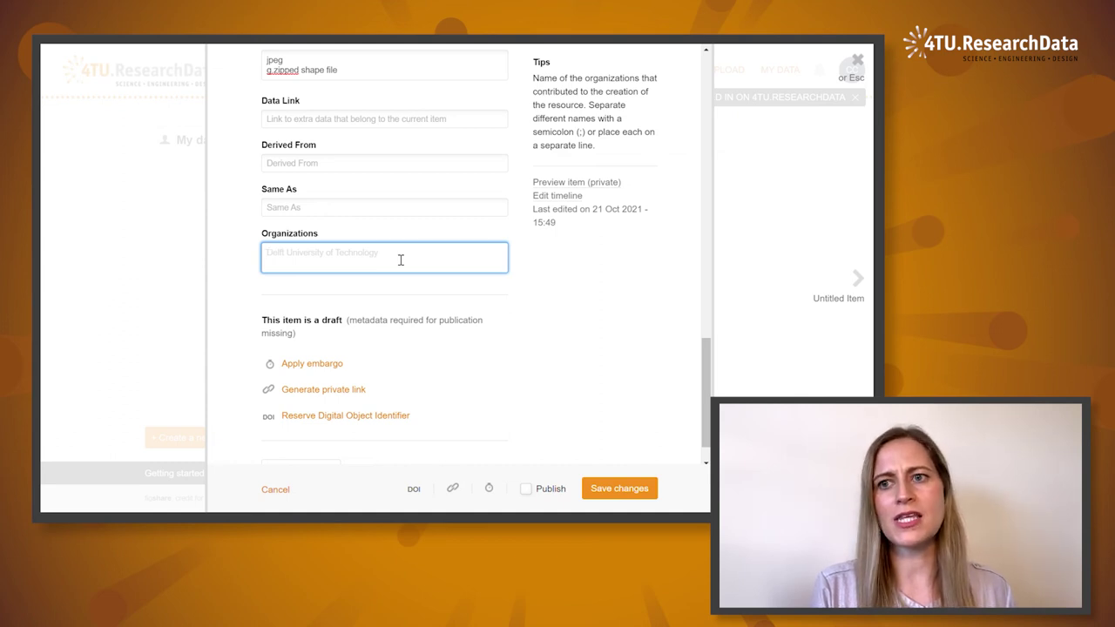
# - Mark the draft item for publication with the Publish option
pyautogui.scroll(-1, 400, 259)
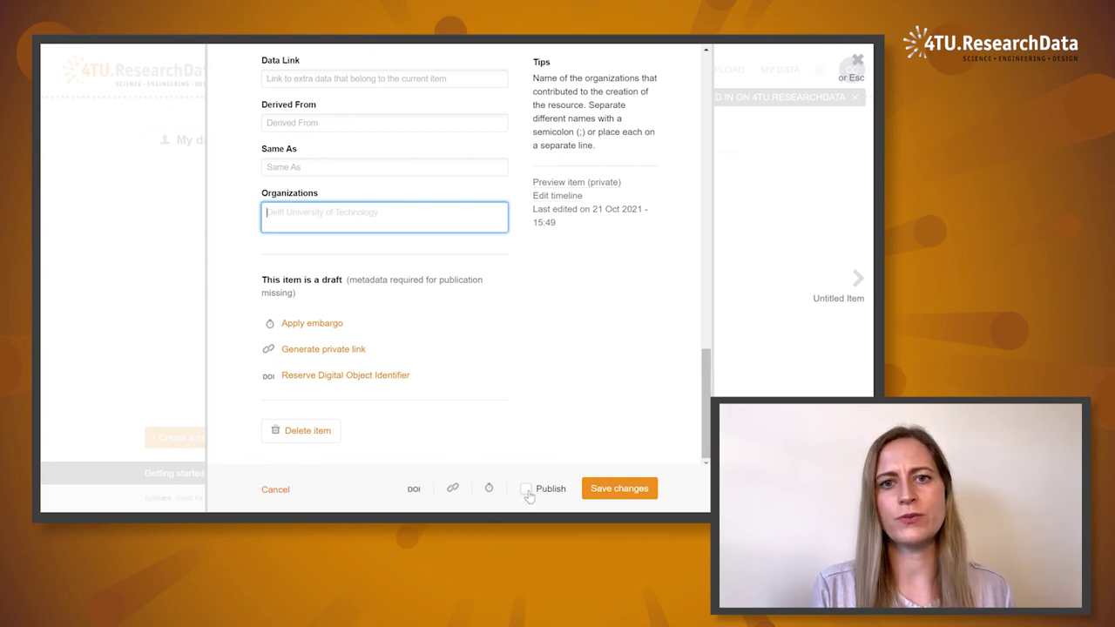
pyautogui.click(526, 491)
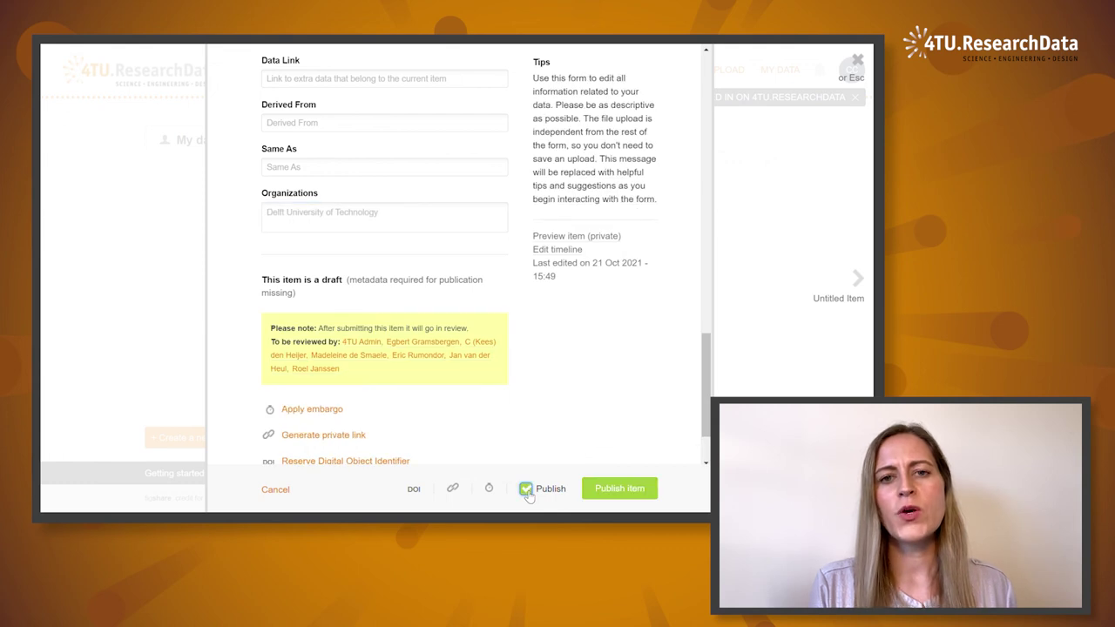